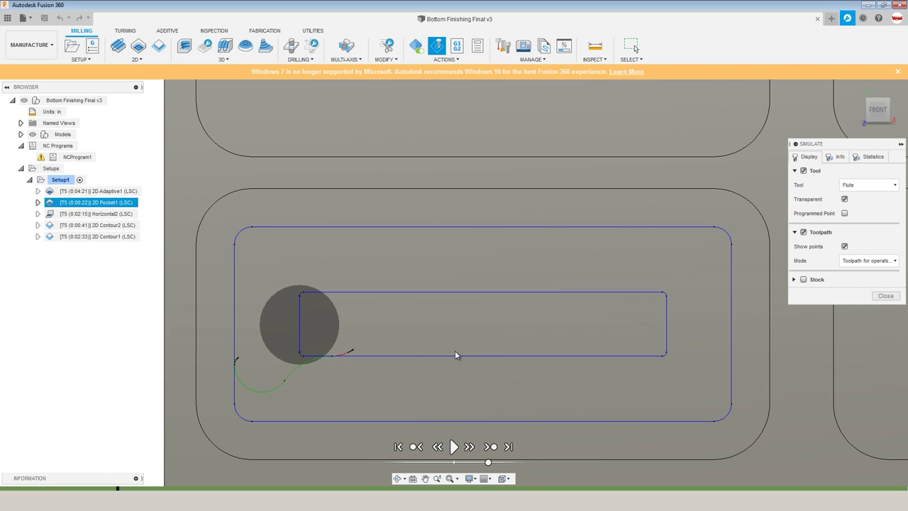
Leave the simulation and show 2D Contour1's concentric rectangular passes in the pocket
{"action": "scroll", "coordinate": [312, 322], "scroll_direction": "up", "scroll_amount": 3}
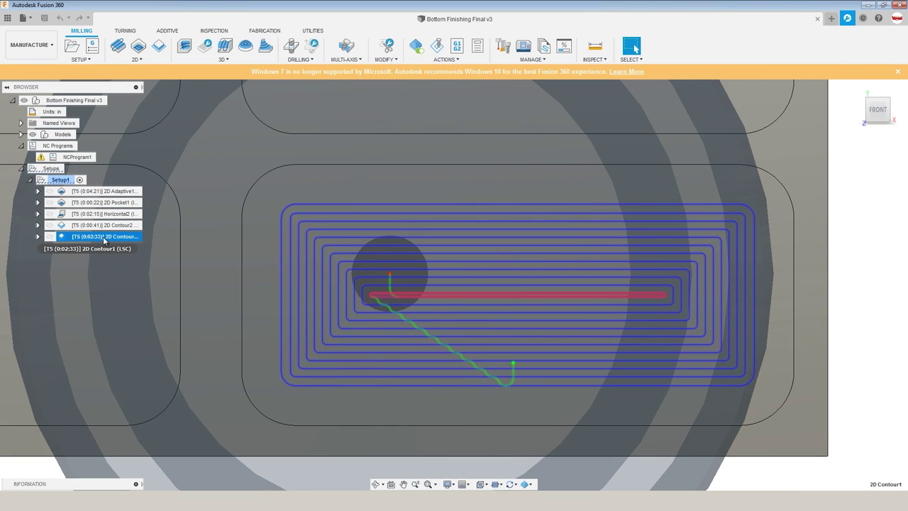
{"action": "right_click", "coordinate": [104, 238]}
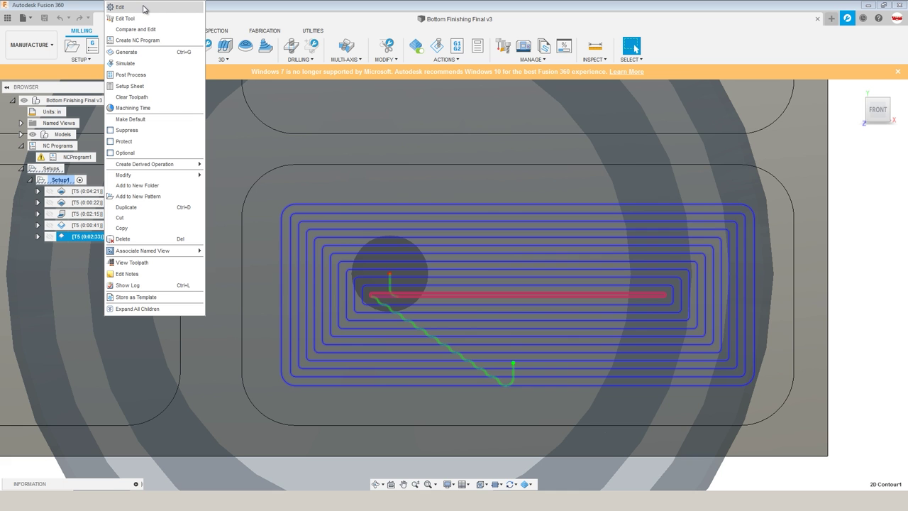
{"action": "left_click", "coordinate": [143, 9]}
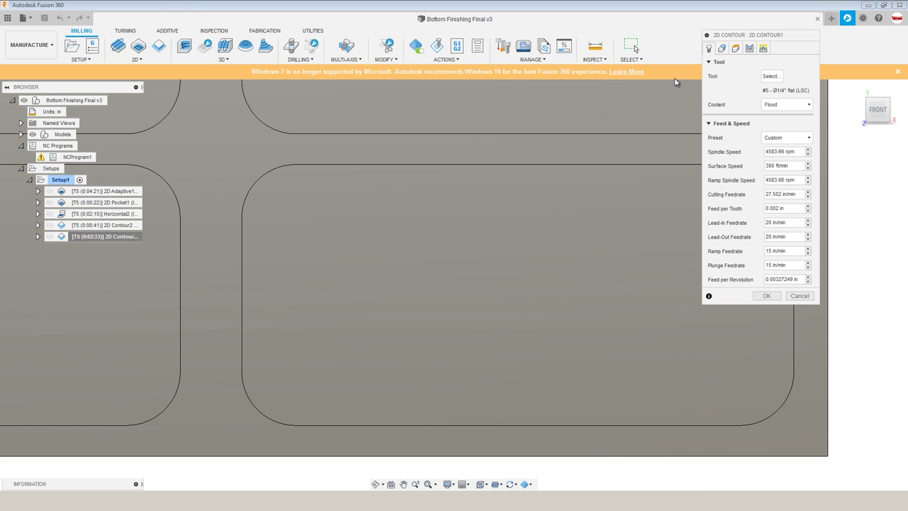
{"action": "left_click", "coordinate": [721, 48]}
{"action": "left_click", "coordinate": [749, 47]}
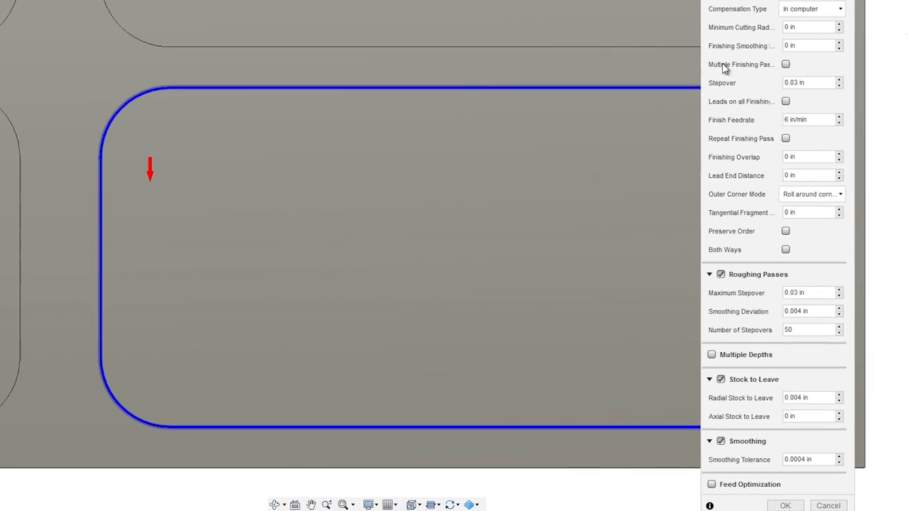
{"action": "left_click", "coordinate": [710, 274]}
{"action": "left_click", "coordinate": [709, 317]}
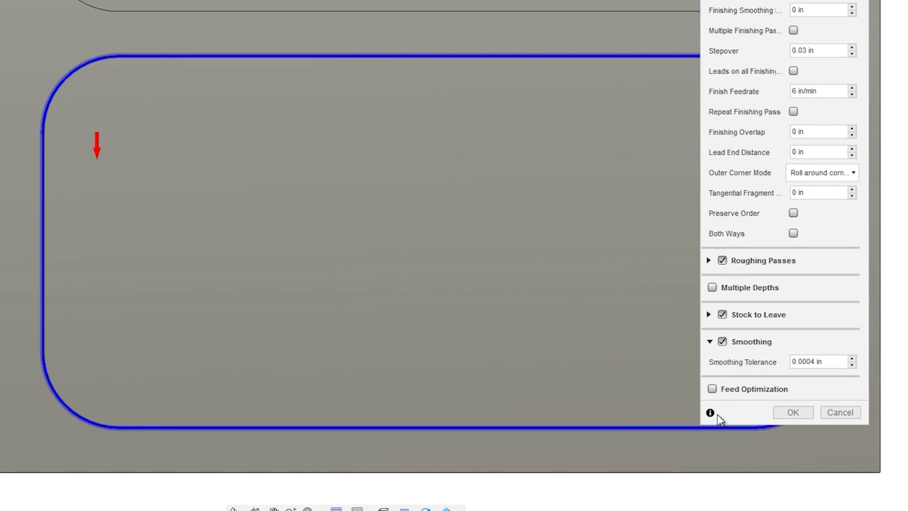
{"action": "left_click", "coordinate": [715, 389]}
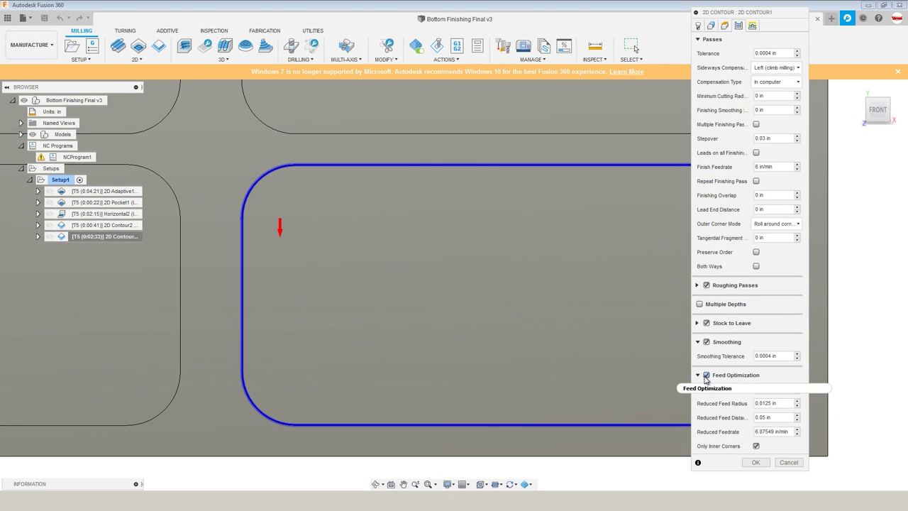
{"action": "left_click", "coordinate": [707, 377]}
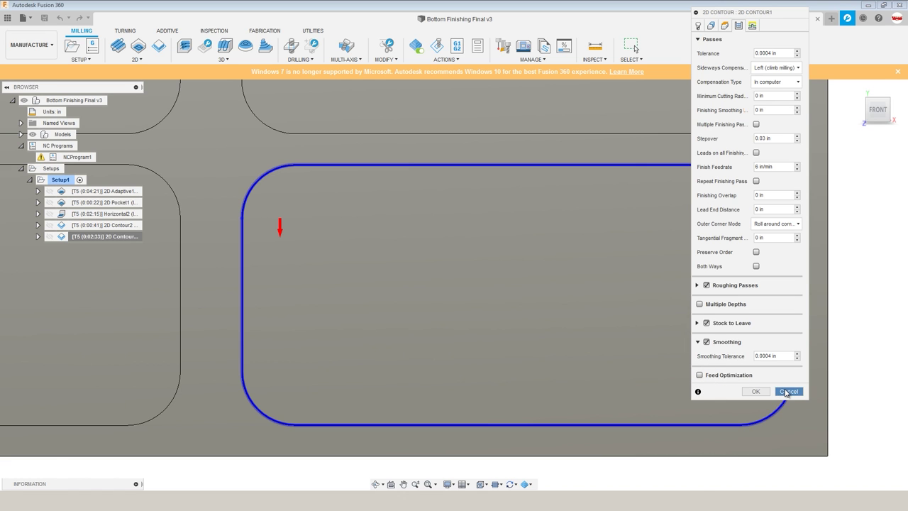
{"action": "left_click", "coordinate": [788, 392]}
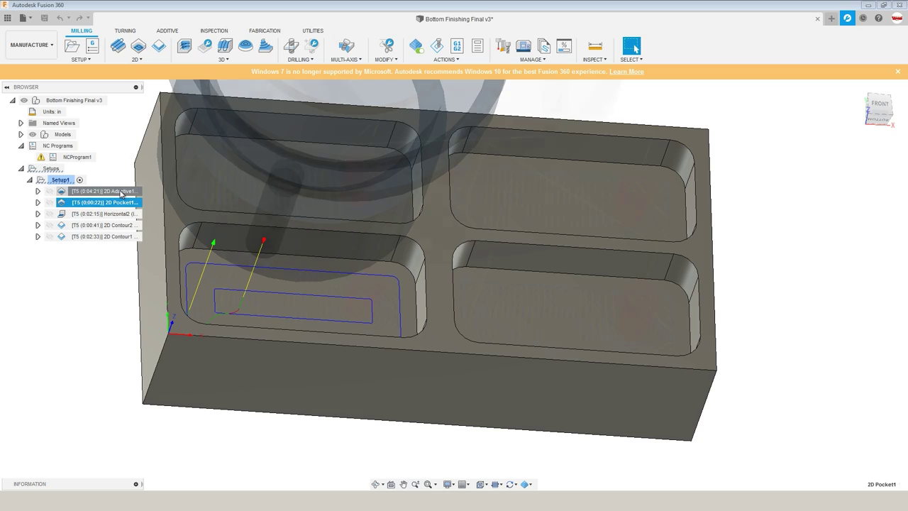
Select 2D Adaptive1 to show its roughing toolpaths across all four pockets
{"action": "left_click", "coordinate": [121, 192]}
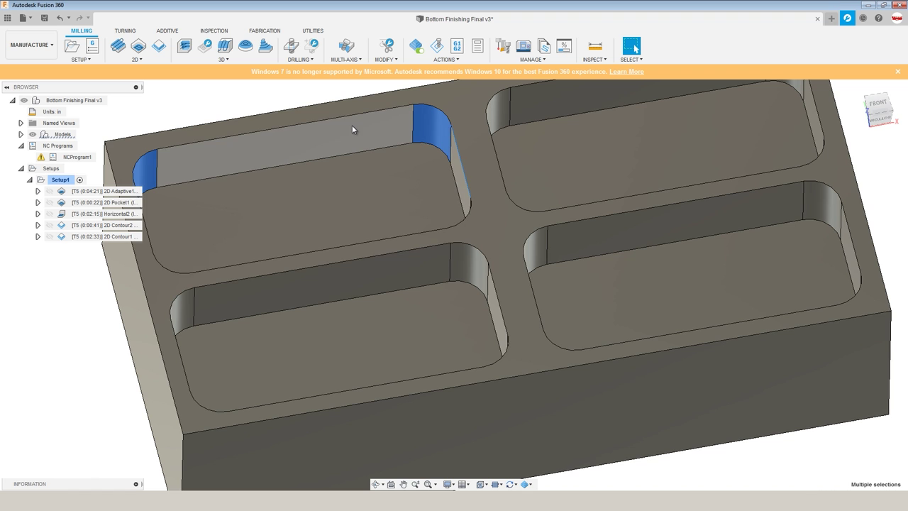
{"action": "left_click", "coordinate": [352, 125], "text": "ctrl"}
{"action": "left_click", "coordinate": [248, 103]}
{"action": "left_click", "coordinate": [101, 191]}
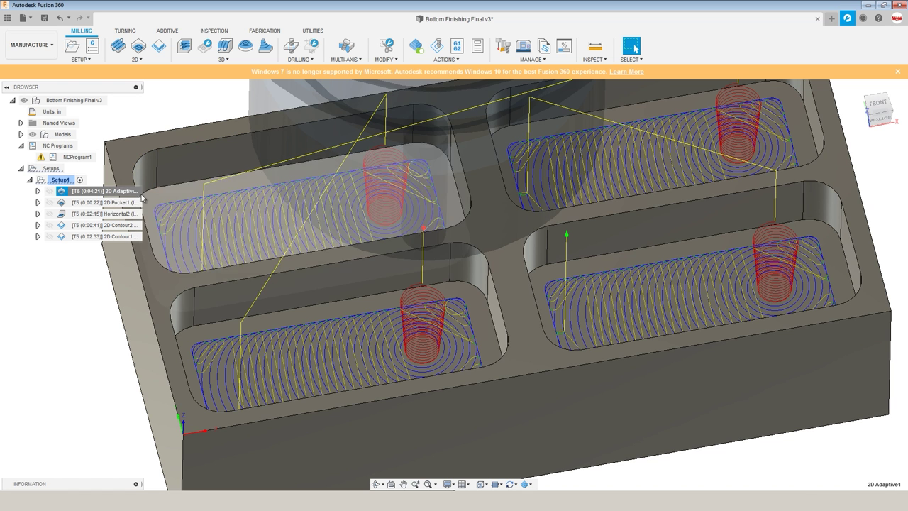
Review 2D Adaptive1's linking settings, then reselect it to display its helical-ramp toolpath
{"action": "right_click", "coordinate": [101, 192]}
{"action": "left_click", "coordinate": [124, 198]}
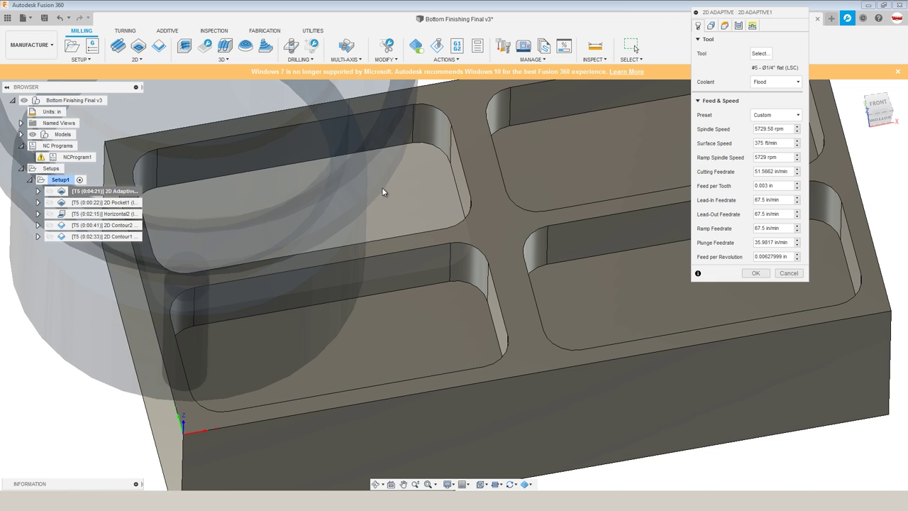
{"action": "left_click", "coordinate": [752, 25]}
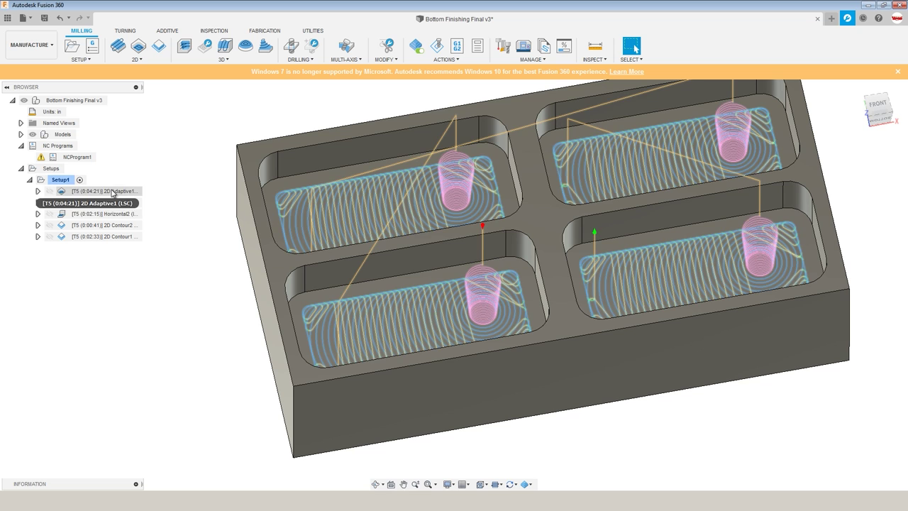
{"action": "left_click", "coordinate": [107, 191]}
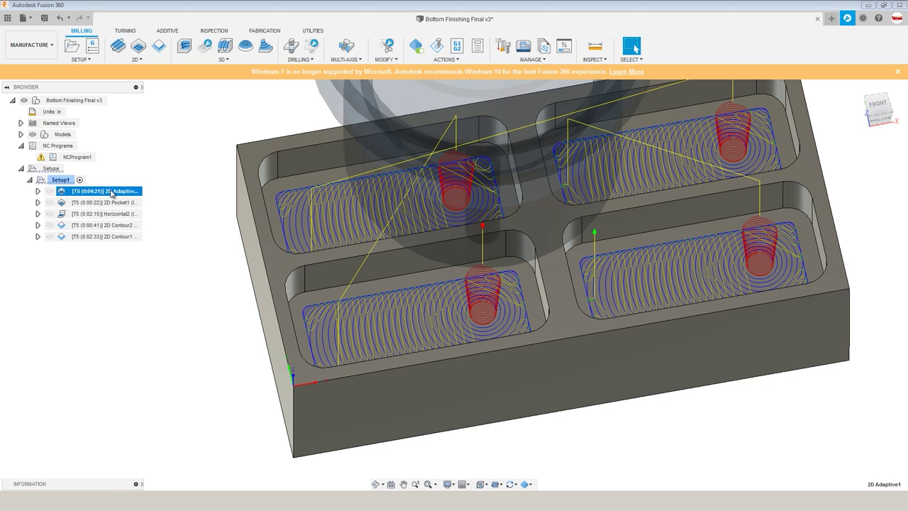
{"action": "right_click", "coordinate": [111, 193]}
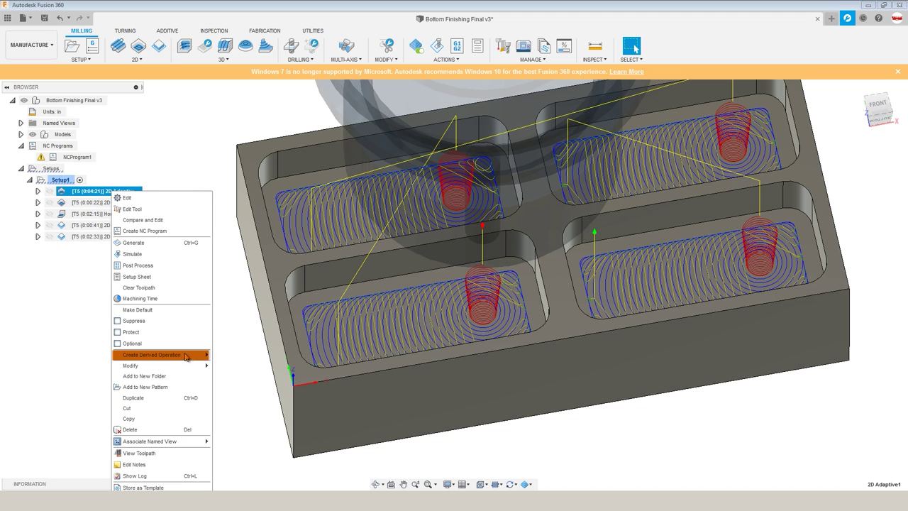
Derive a 2D Pocket from 2D Adaptive1, deselecting three pockets to keep only the lower-left one
{"action": "mouse_move", "coordinate": [245, 369]}
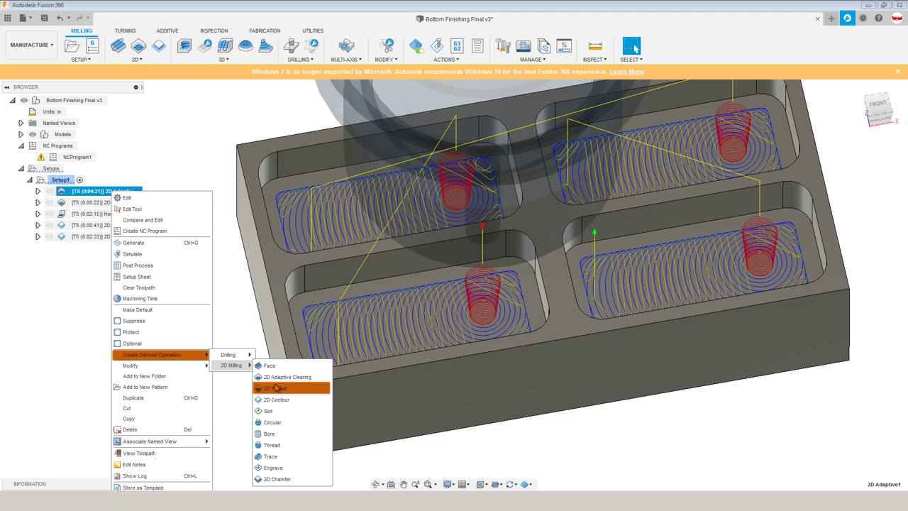
{"action": "left_click", "coordinate": [278, 390]}
{"action": "left_click", "coordinate": [712, 26]}
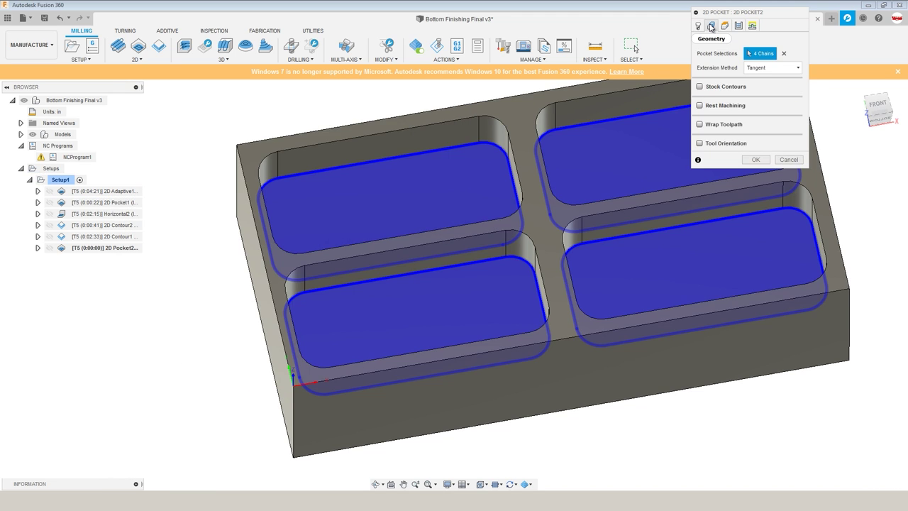
{"action": "left_click", "coordinate": [487, 135], "text": "ctrl"}
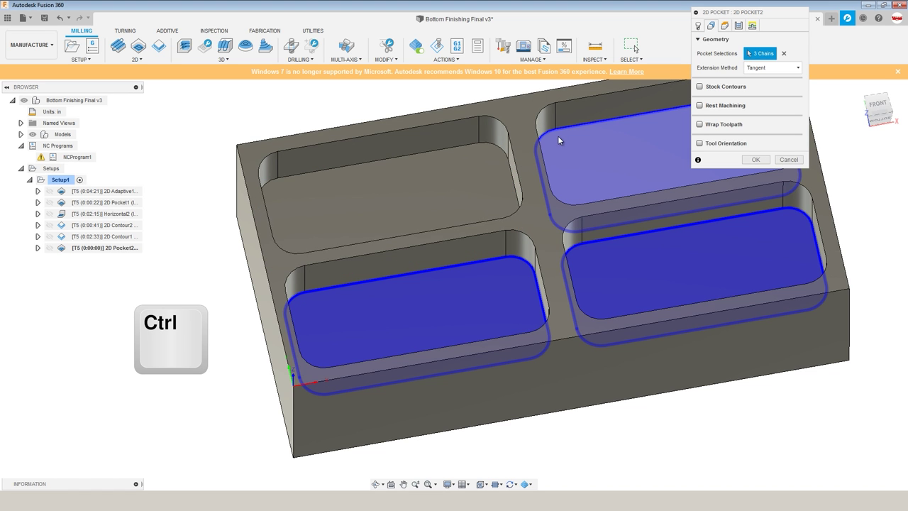
{"action": "left_click", "coordinate": [557, 132], "text": "ctrl"}
{"action": "left_click", "coordinate": [614, 237], "text": "ctrl"}
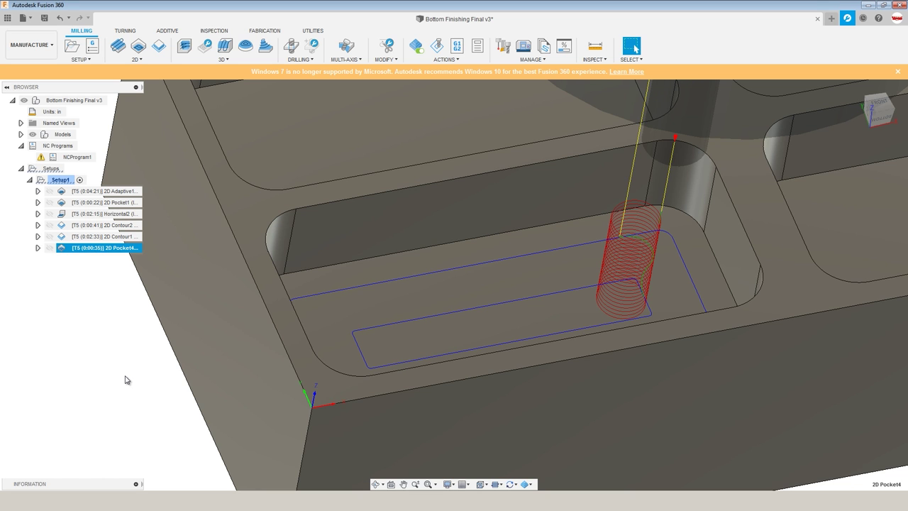
Set 2D Pocket4's Top Height from Selected contour(s) with 0.01 in offset and regenerate
{"action": "scroll", "coordinate": [752, 383], "scroll_direction": "up", "scroll_amount": 3}
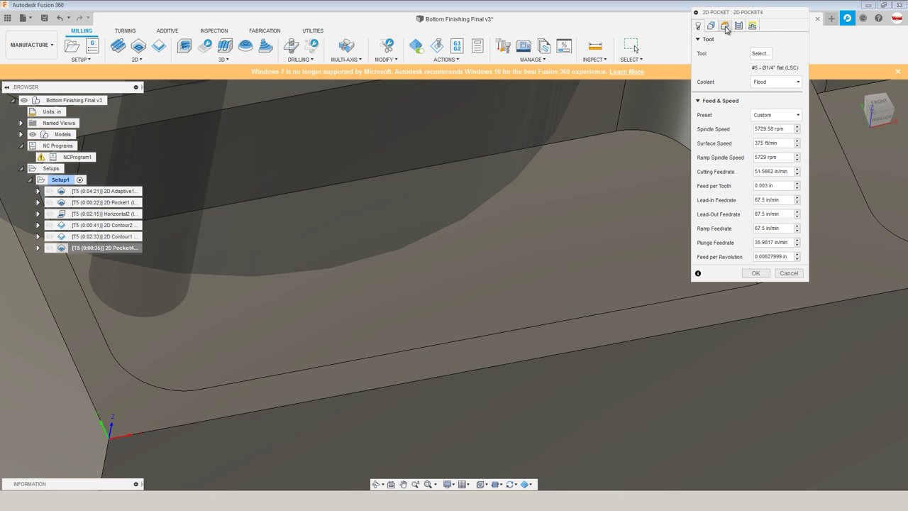
{"action": "left_click", "coordinate": [725, 24]}
{"action": "left_click", "coordinate": [752, 196]}
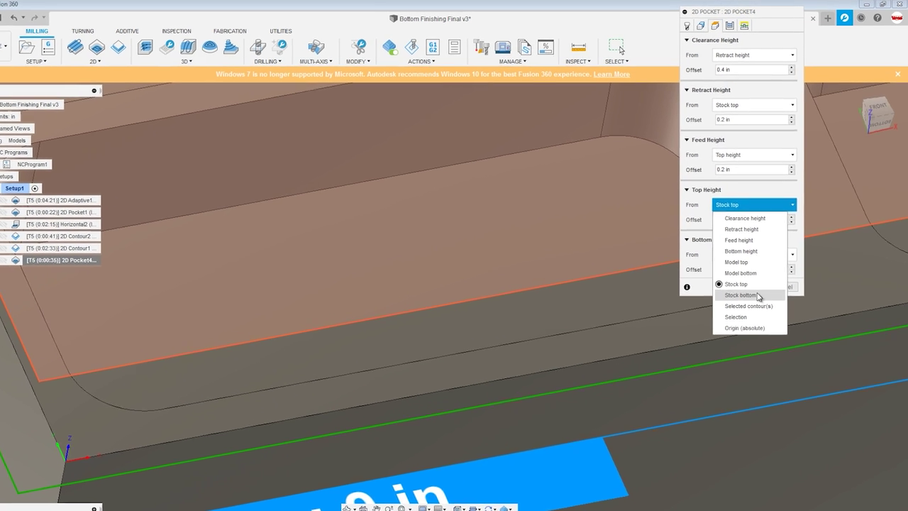
{"action": "left_click", "coordinate": [742, 284]}
{"action": "left_click", "coordinate": [710, 228]}
{"action": "type", "text": "0.1"}
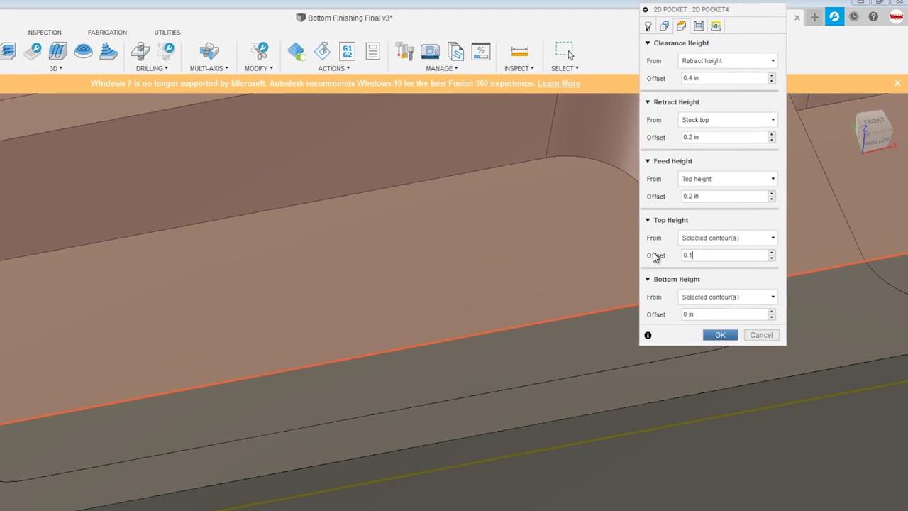
{"action": "key", "text": "BackSpace"}
{"action": "type", "text": "01"}
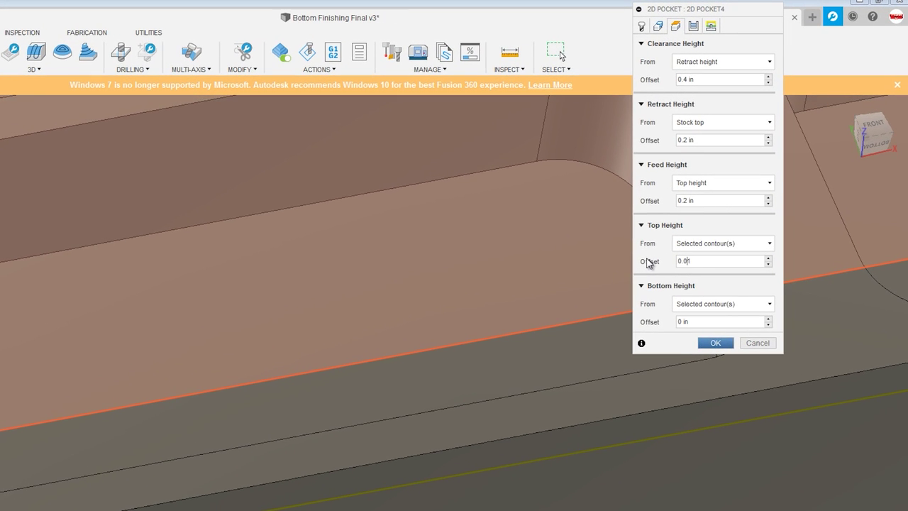
{"action": "left_click", "coordinate": [722, 346]}
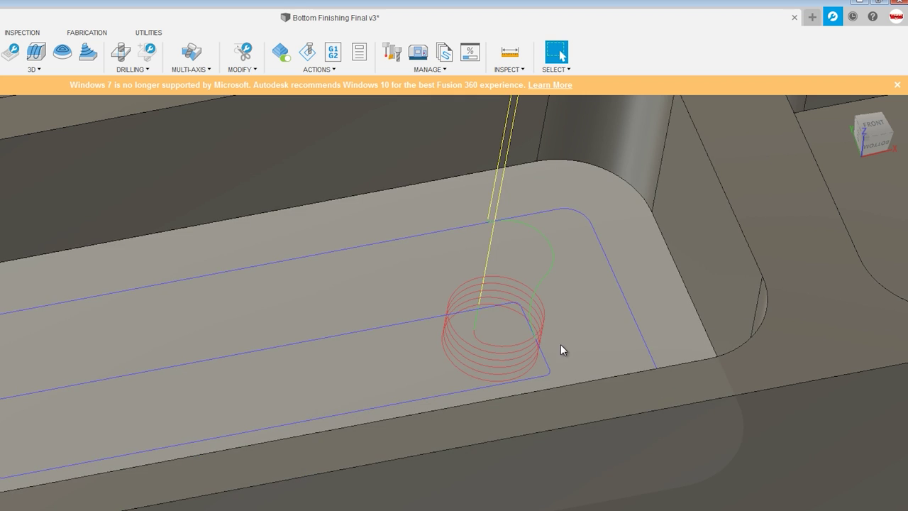
{"action": "scroll", "coordinate": [551, 342], "scroll_direction": "down", "scroll_amount": 1}
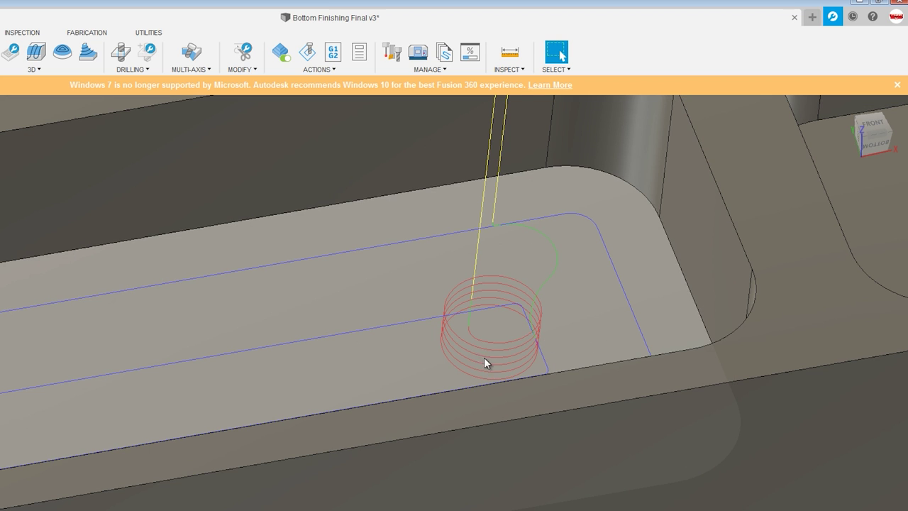
{"action": "scroll", "coordinate": [493, 344], "scroll_direction": "down", "scroll_amount": 2}
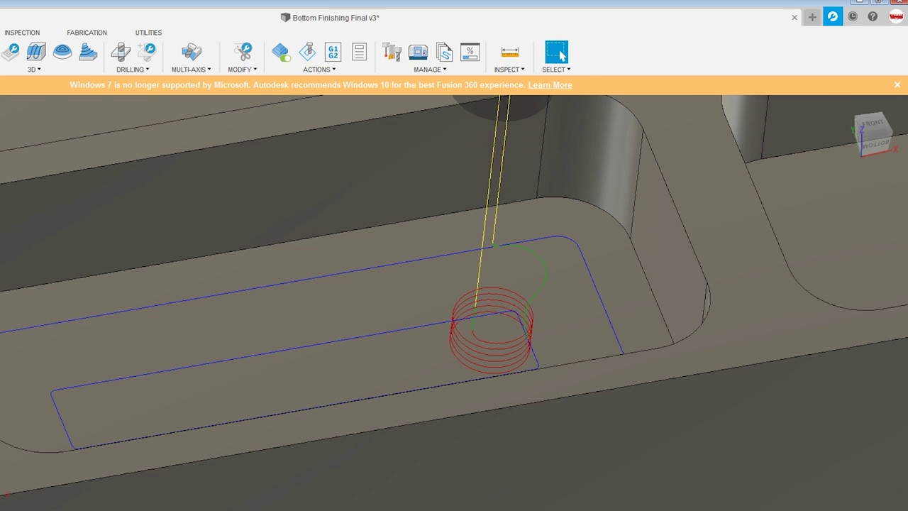
{"action": "right_click", "coordinate": [84, 247]}
Change 2D Pocket4's Linking Ramp Clearance Height from 0.1 in to 0.01 in
{"action": "left_click", "coordinate": [115, 7]}
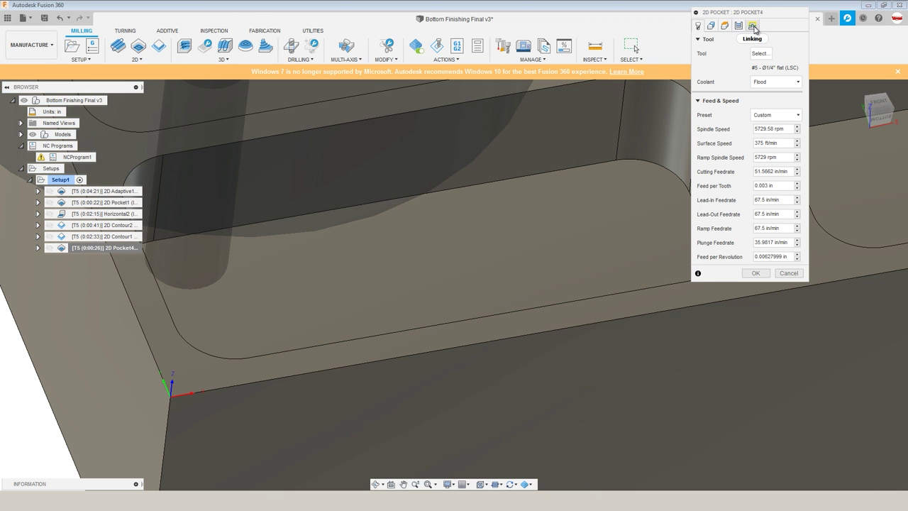
{"action": "left_click", "coordinate": [753, 26]}
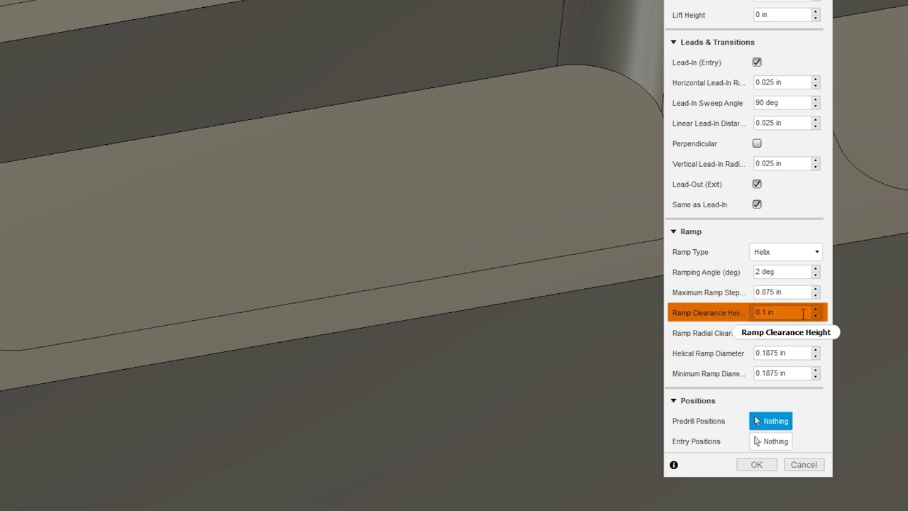
{"action": "mouse_move", "coordinate": [803, 313]}
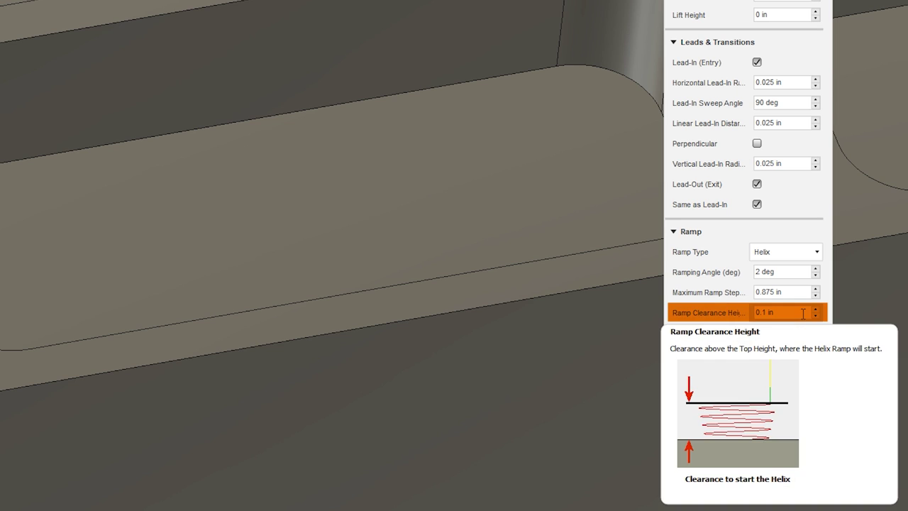
{"action": "left_click", "coordinate": [803, 313]}
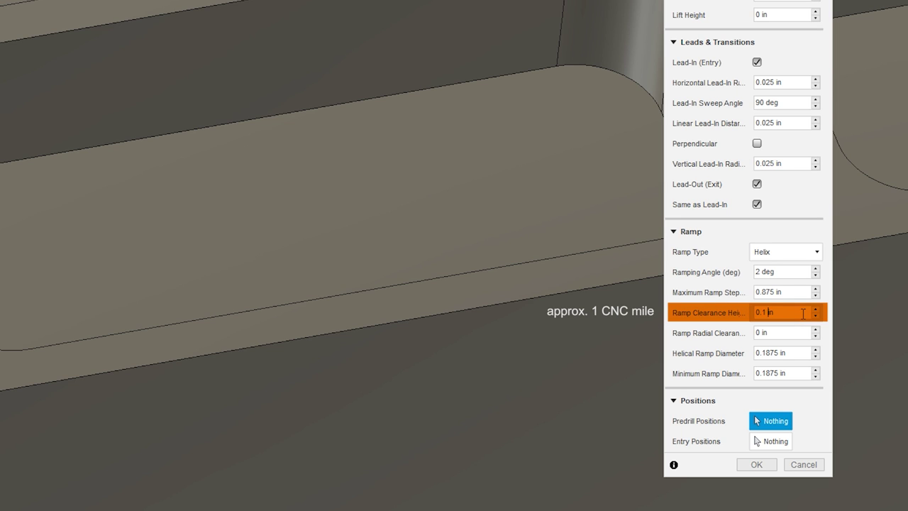
{"action": "type", "text": "0"}
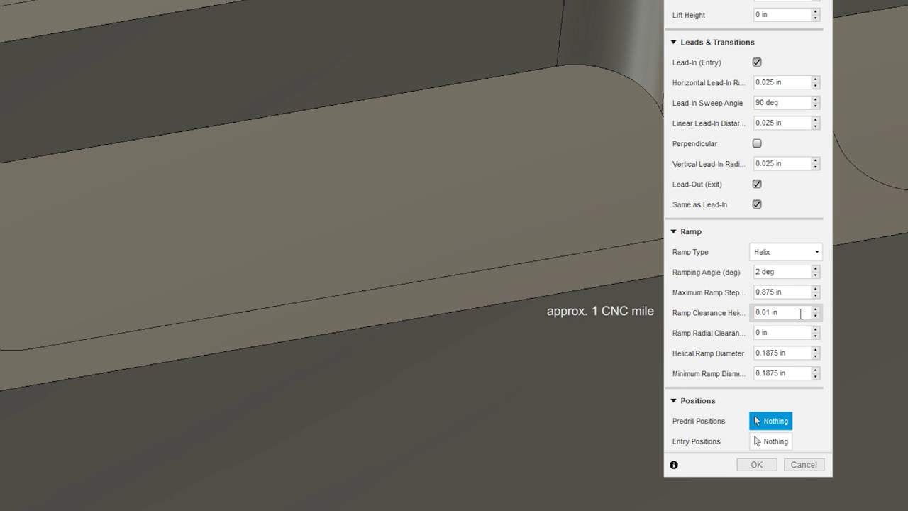
{"action": "left_click", "coordinate": [756, 465]}
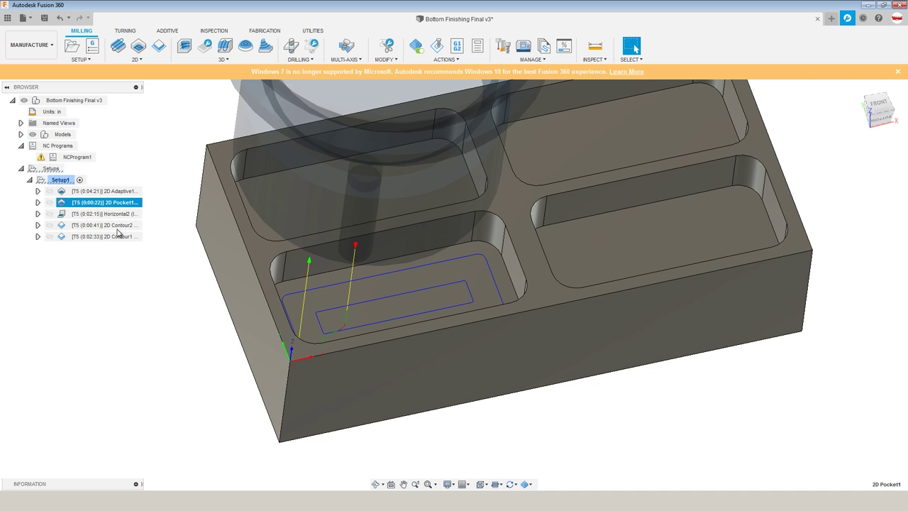
Show only the Horizontal2 toolpath and zoom in on the top-left pocket
{"action": "left_click", "coordinate": [117, 213]}
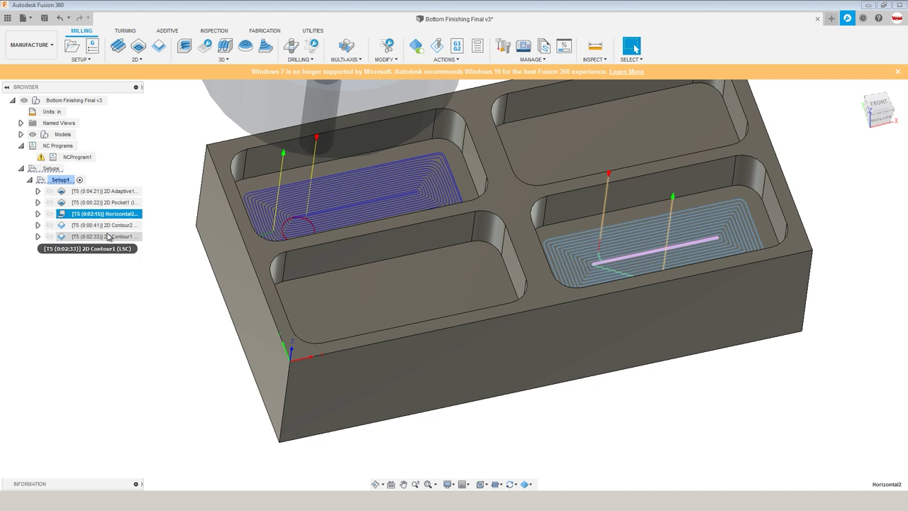
{"action": "left_click", "coordinate": [107, 236], "text": "ctrl"}
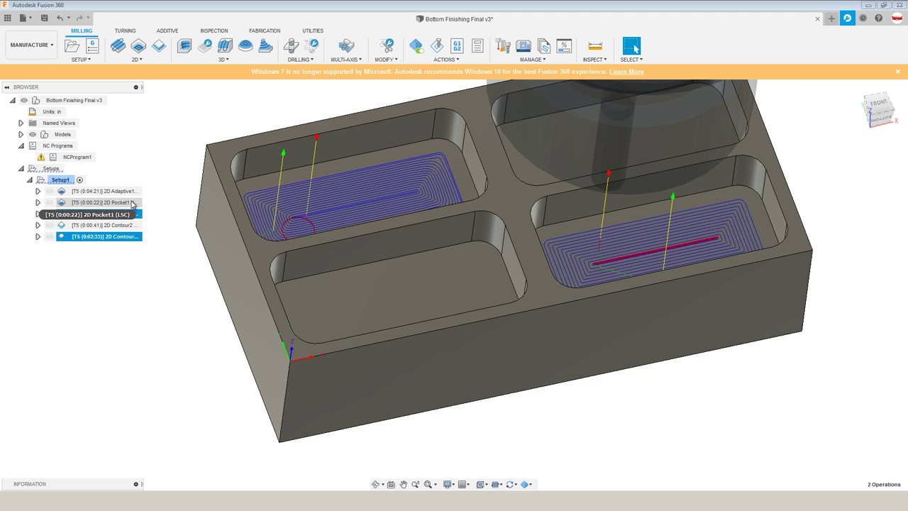
{"action": "left_click", "coordinate": [175, 231]}
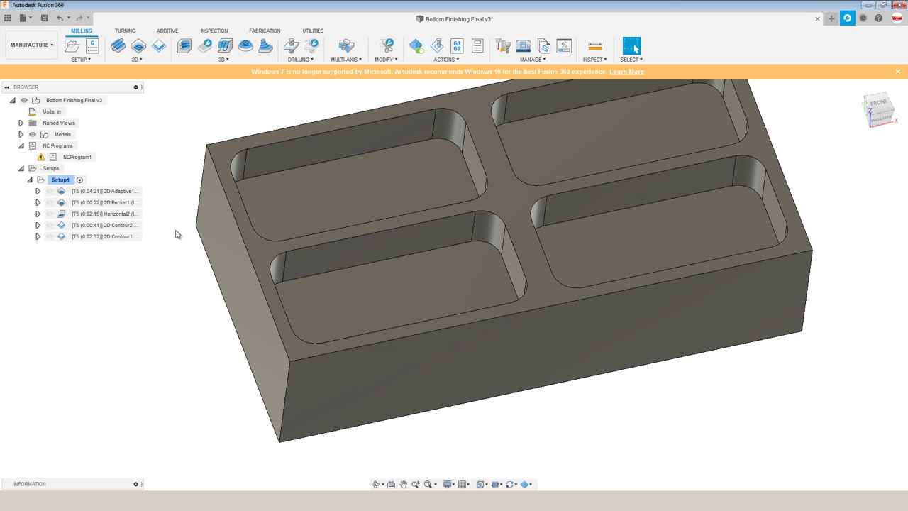
{"action": "left_click", "coordinate": [106, 214]}
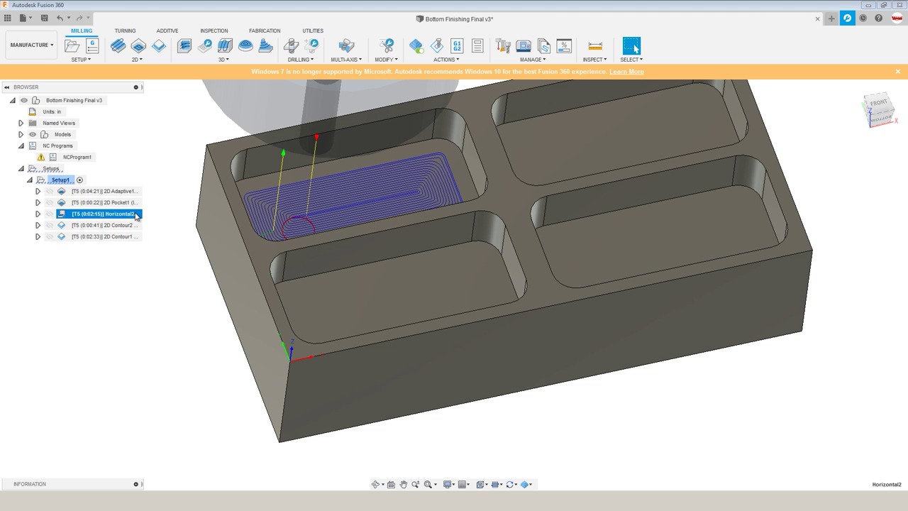
{"action": "middle_click_drag", "start_coordinate": [183, 220], "coordinate": [219, 191], "text": "shift"}
{"action": "scroll", "coordinate": [219, 190], "scroll_direction": "up", "scroll_amount": 2}
{"action": "scroll", "coordinate": [213, 209], "scroll_direction": "up", "scroll_amount": 3}
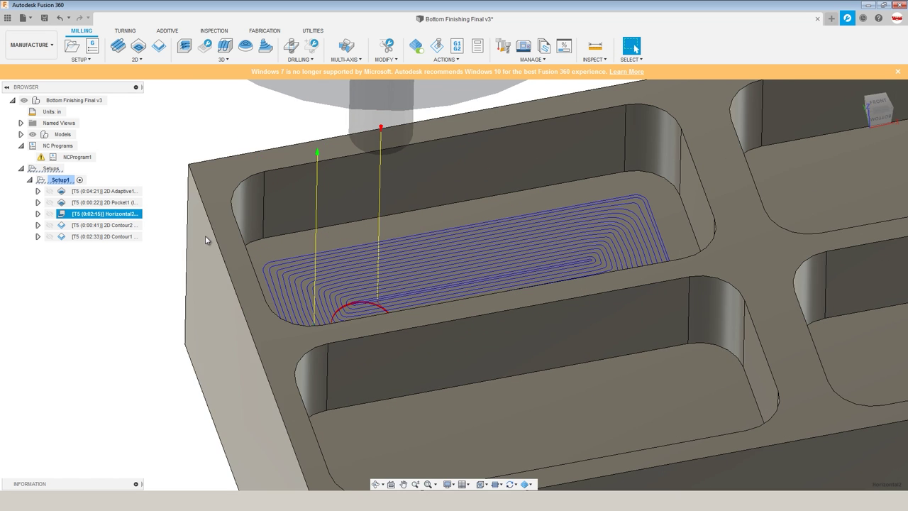
{"action": "left_click", "coordinate": [150, 60]}
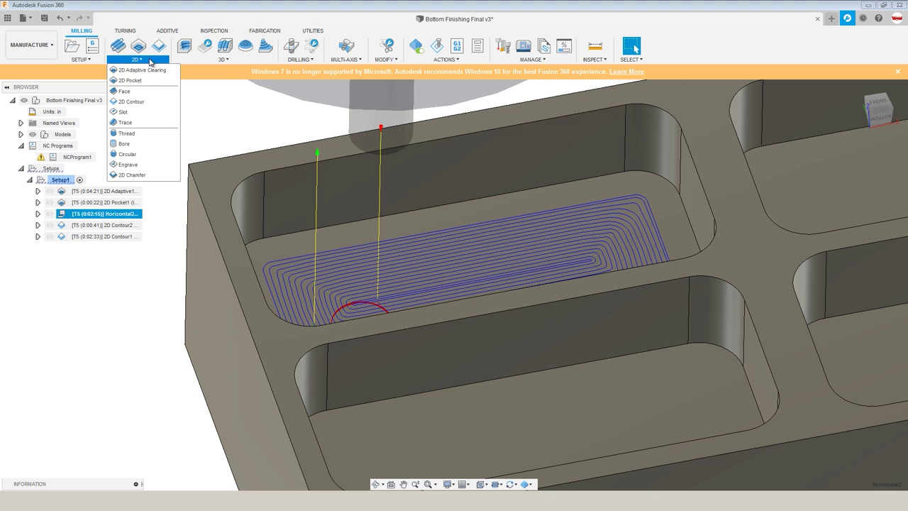
Add a Horizontal 3D finishing operation, Horizontal3, and generate its toolpath
{"action": "left_click", "coordinate": [203, 61]}
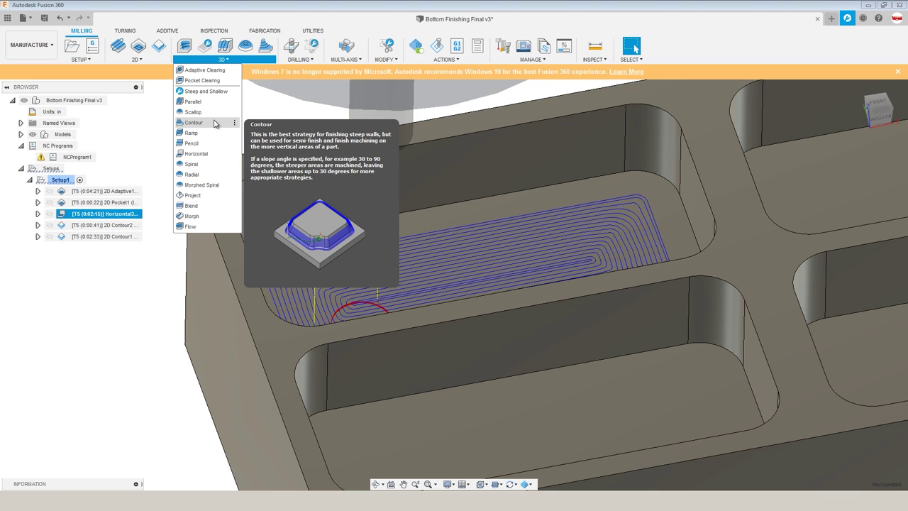
{"action": "left_click", "coordinate": [216, 157]}
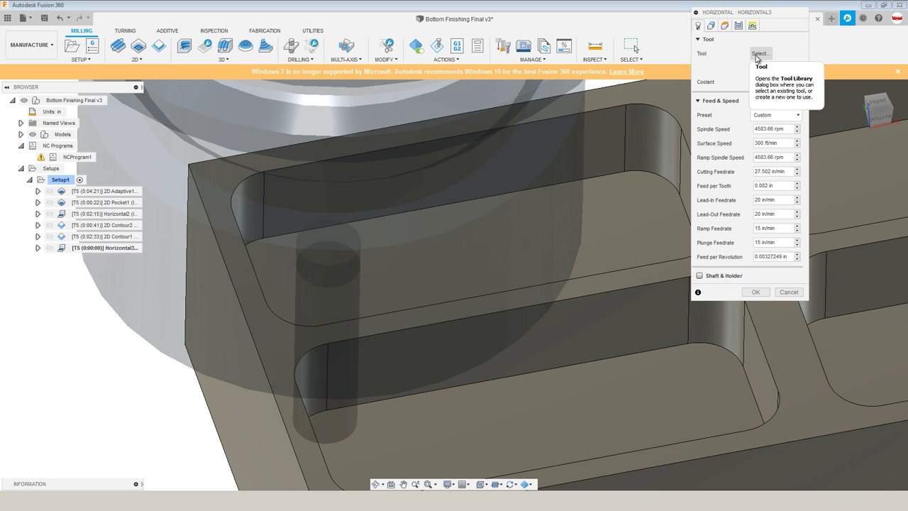
{"action": "left_click", "coordinate": [756, 292]}
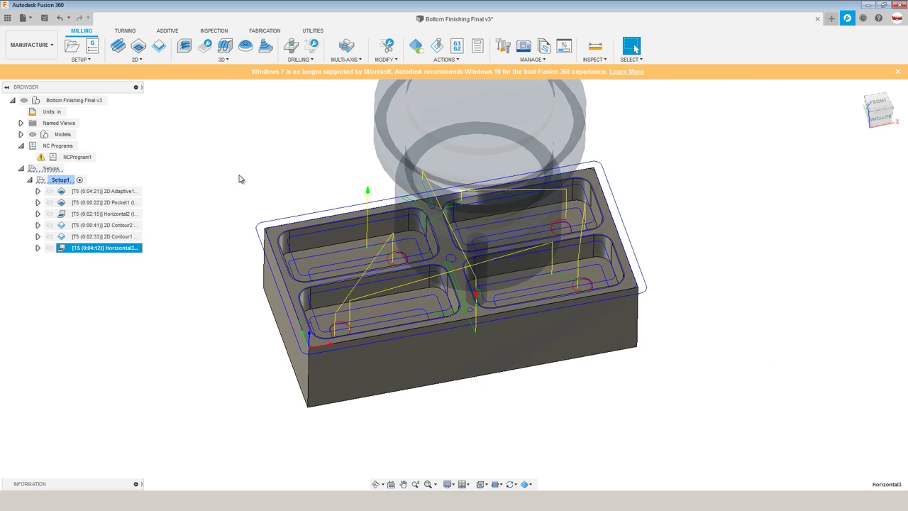
Orbit and zoom to inspect the Horizontal3 toolpath across all four pockets
{"action": "mouse_move", "coordinate": [239, 179]}
{"action": "middle_mouse_down", "text": "shift"}
{"action": "mouse_move", "coordinate": [237, 143]}
{"action": "mouse_move", "coordinate": [241, 162]}
{"action": "mouse_move", "coordinate": [256, 170]}
{"action": "mouse_move", "coordinate": [239, 170]}
{"action": "middle_mouse_up", "text": "shift"}
{"action": "scroll", "coordinate": [238, 173], "scroll_direction": "up", "scroll_amount": 3}
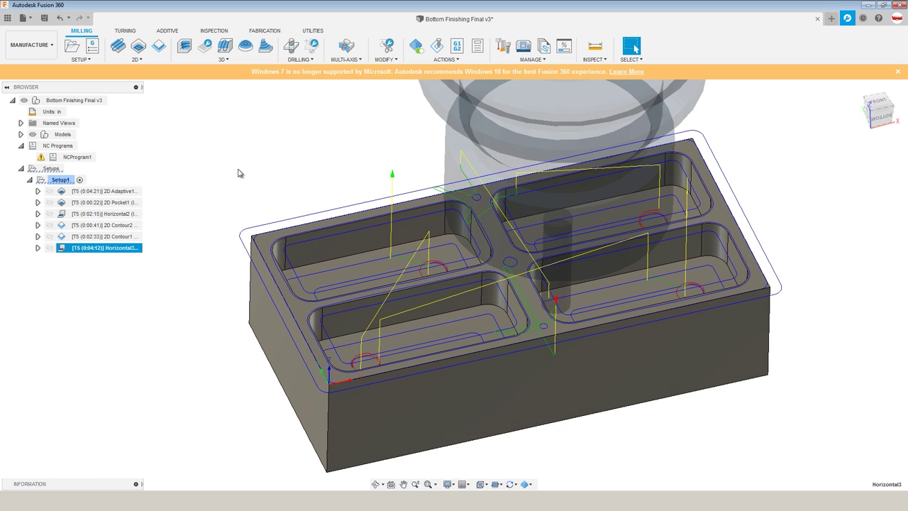
{"action": "left_click", "coordinate": [222, 60]}
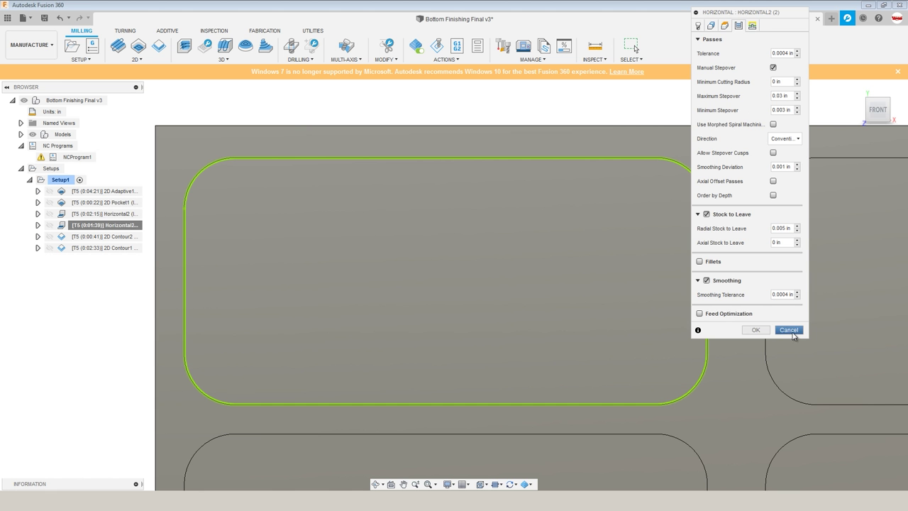
Generate Horizontal2 (2) and enable Show operation machining time in Manufacture preferences
{"action": "left_click", "coordinate": [789, 330]}
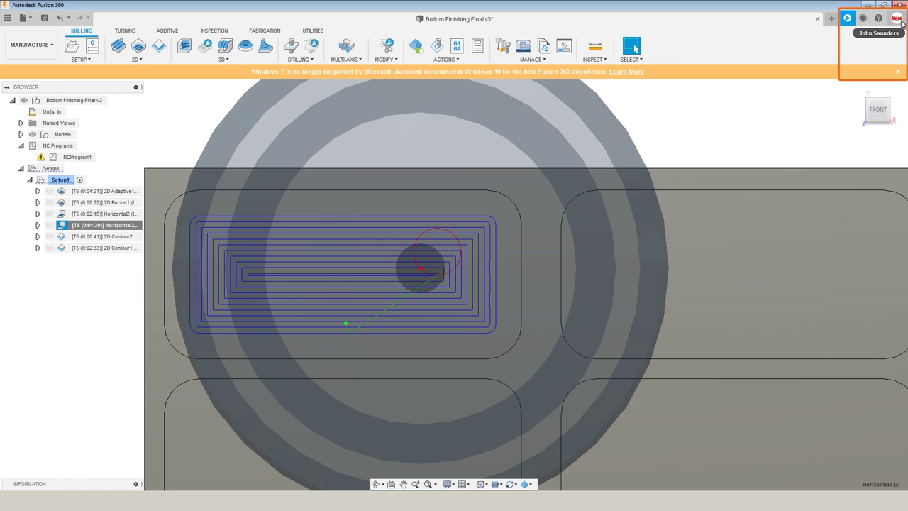
{"action": "left_click", "coordinate": [900, 20]}
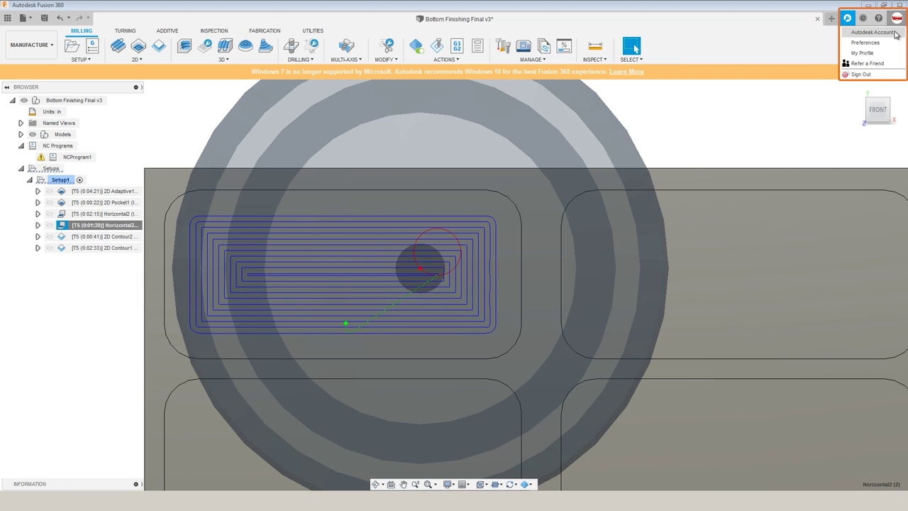
{"action": "left_click", "coordinate": [872, 46]}
{"action": "left_click", "coordinate": [274, 151]}
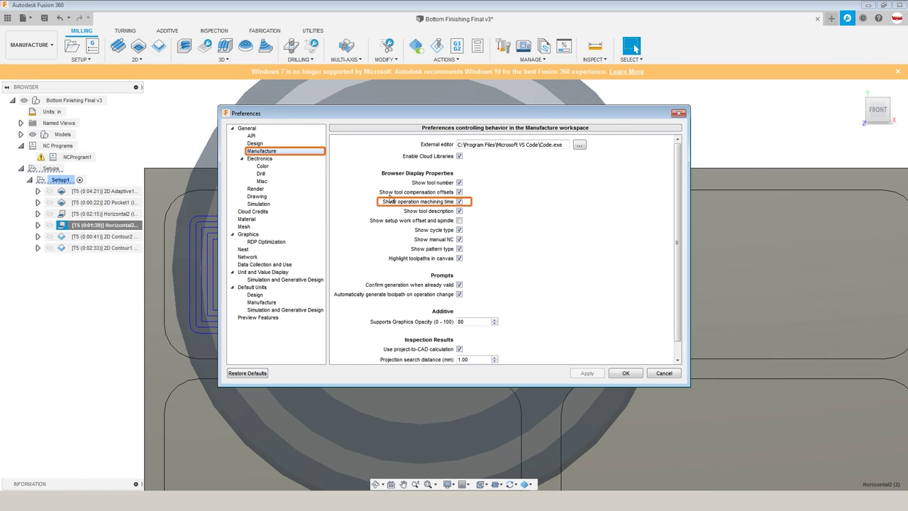
{"action": "left_click", "coordinate": [459, 201]}
{"action": "left_click", "coordinate": [616, 374]}
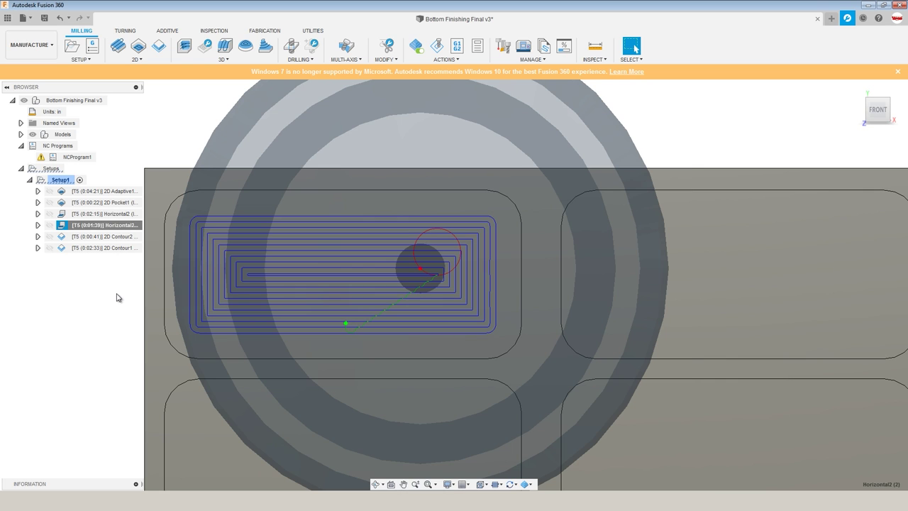
{"action": "left_click", "coordinate": [111, 227]}
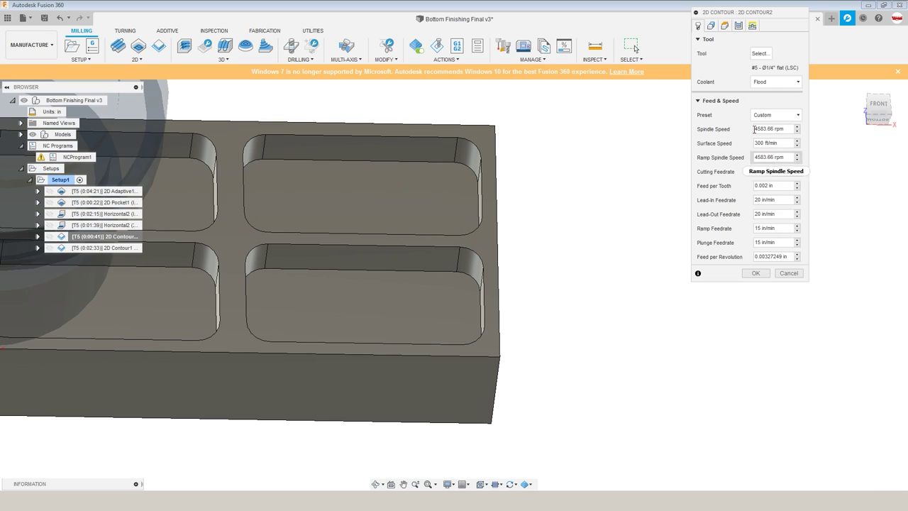
Review 2D Contour2's geometry and passes, cancel unchanged, and show it alongside 2D Contour1
{"action": "left_click", "coordinate": [724, 25]}
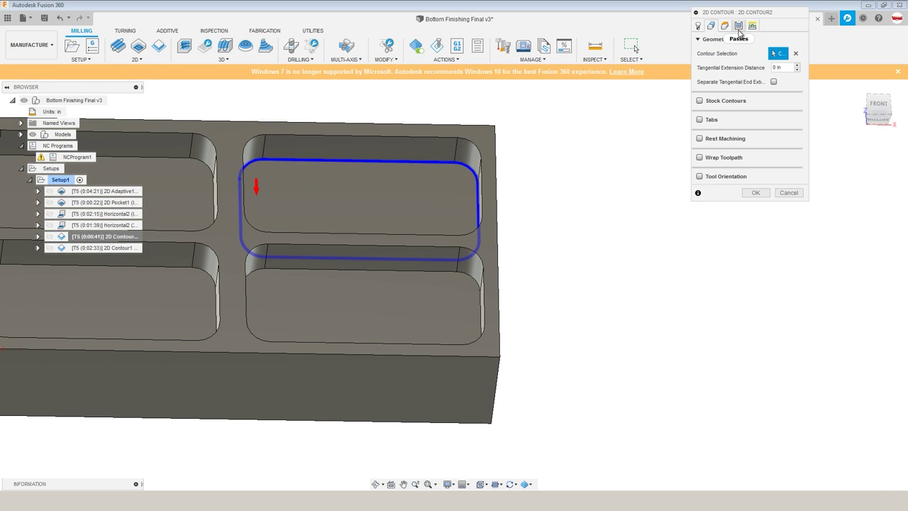
{"action": "left_click", "coordinate": [738, 25]}
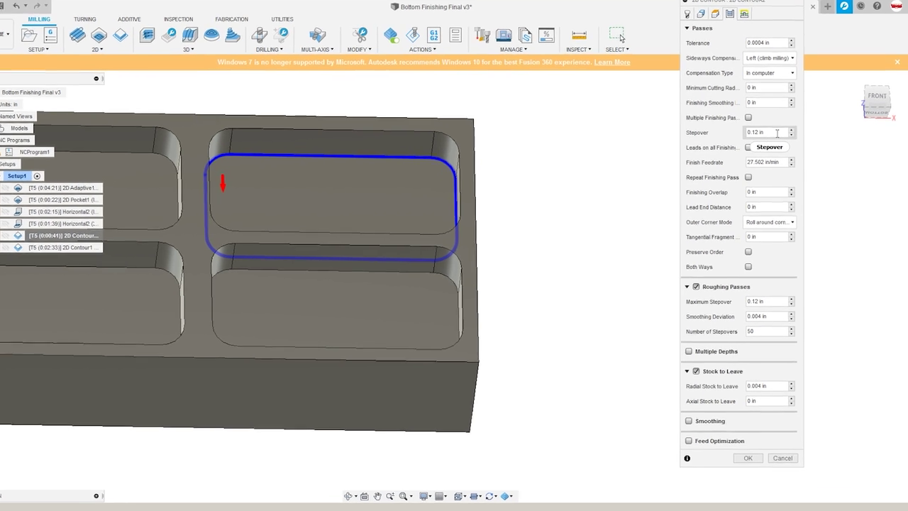
{"action": "mouse_move", "coordinate": [768, 139]}
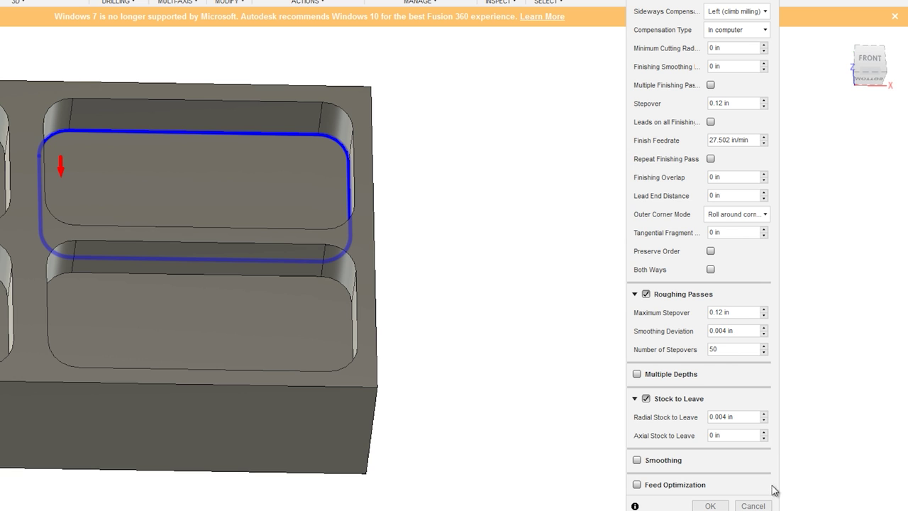
{"action": "left_click", "coordinate": [758, 505]}
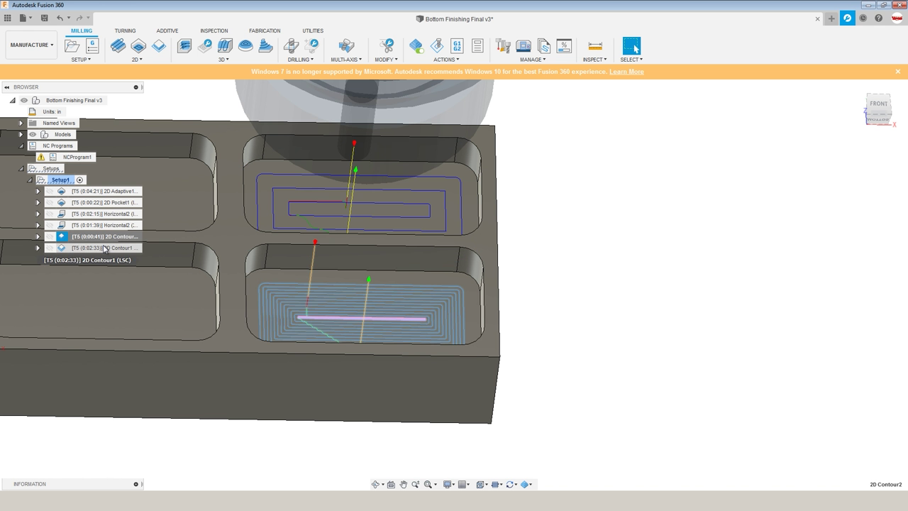
{"action": "left_click", "coordinate": [104, 248], "text": "ctrl"}
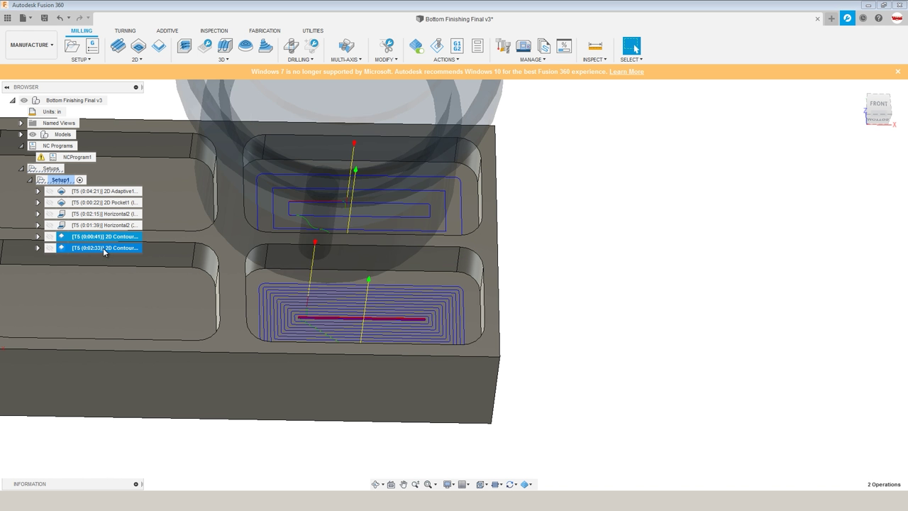
{"action": "scroll", "coordinate": [255, 284], "scroll_direction": "up", "scroll_amount": 5}
{"action": "scroll", "coordinate": [268, 284], "scroll_direction": "down", "scroll_amount": 5}
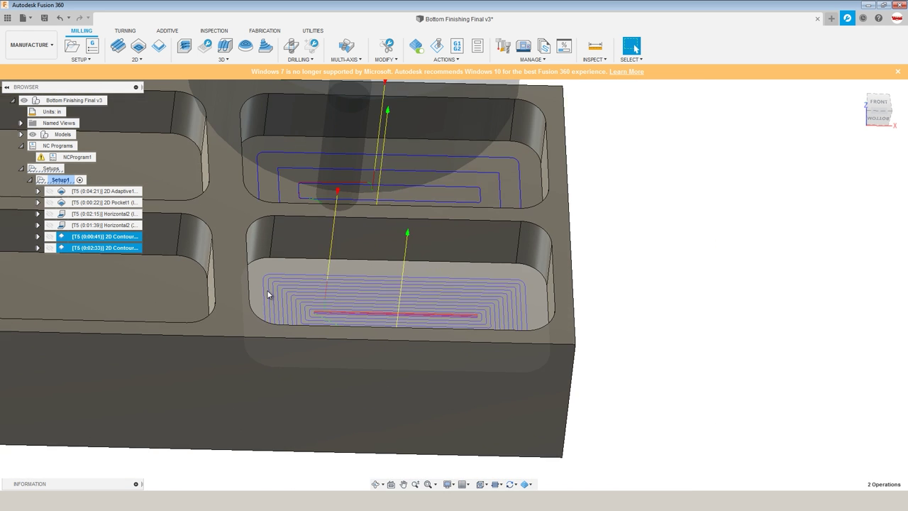
{"action": "key", "text": "Escape"}
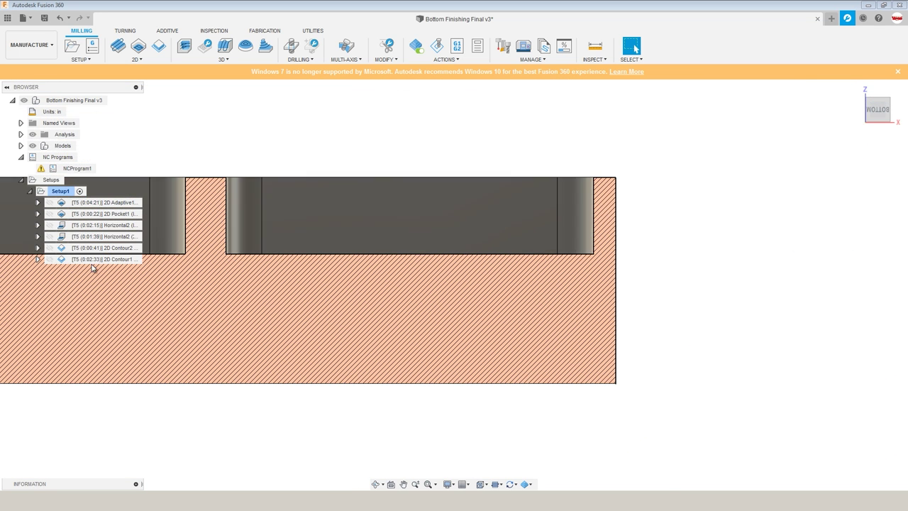
Review 2D Contour1's linking and pass settings, then view the pocket toolpath from the front
{"action": "left_click", "coordinate": [92, 260]}
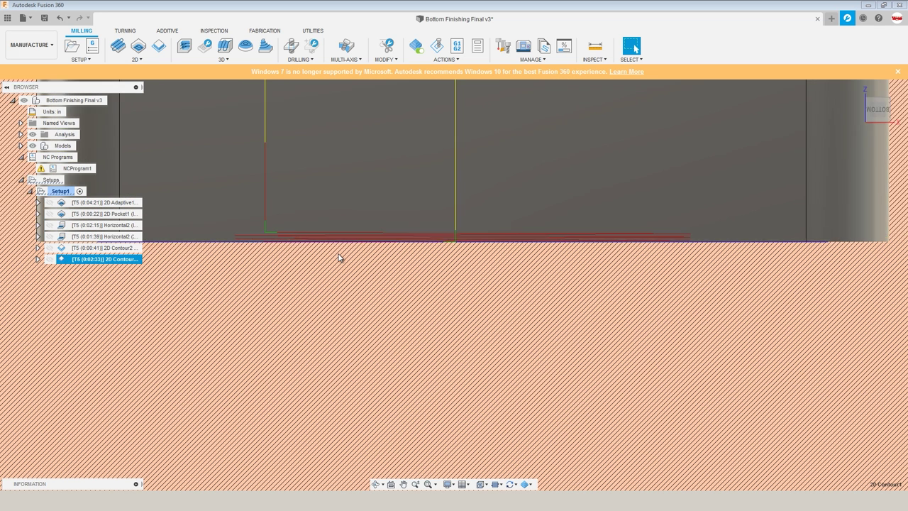
{"action": "right_click", "coordinate": [114, 260]}
{"action": "left_click", "coordinate": [107, 7]}
{"action": "left_click", "coordinate": [752, 26]}
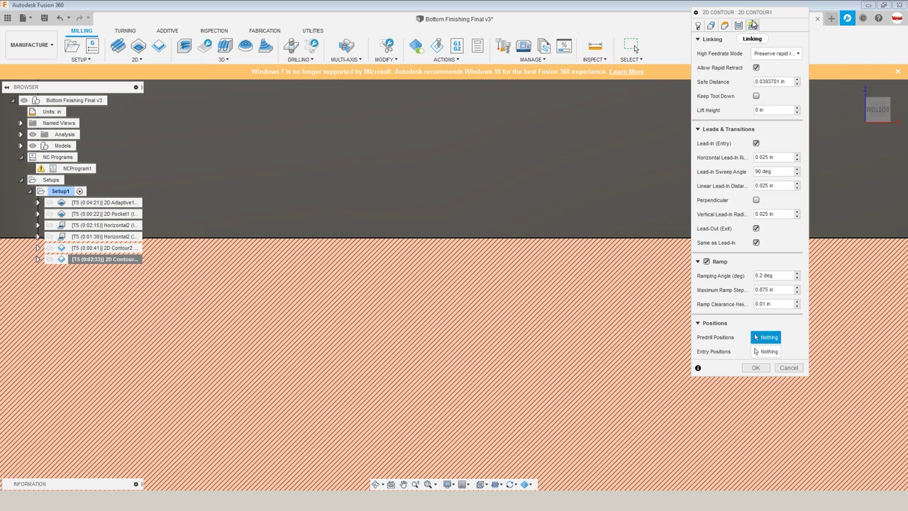
{"action": "left_click_drag", "start_coordinate": [752, 25], "coordinate": [811, 54]}
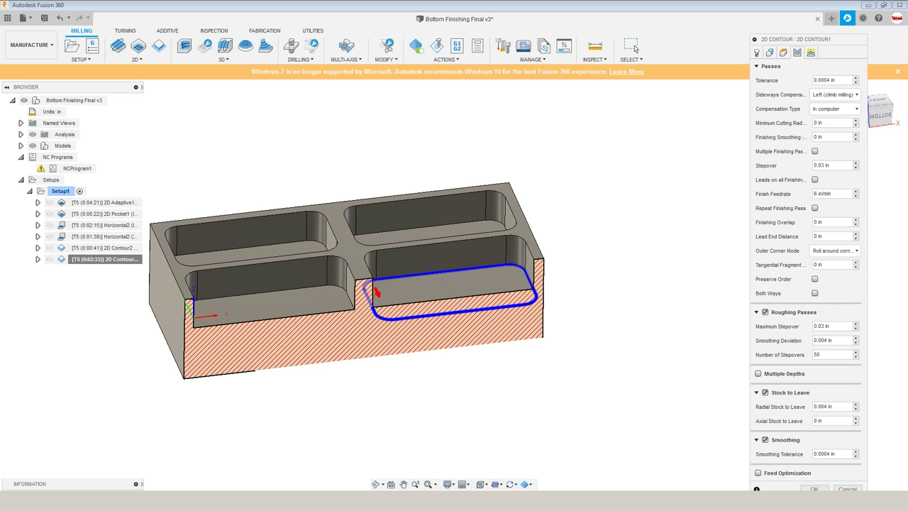
{"action": "key", "text": "Return"}
{"action": "left_click", "coordinate": [876, 102]}
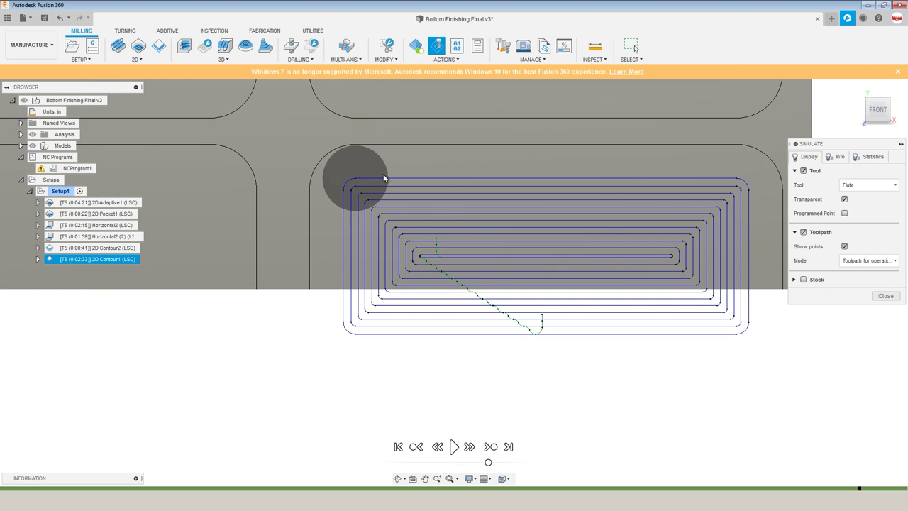
Display the Horizontal2 (2) floor-finishing toolpath in the pocket from the browser
{"action": "scroll", "coordinate": [383, 177], "scroll_direction": "up", "scroll_amount": 5}
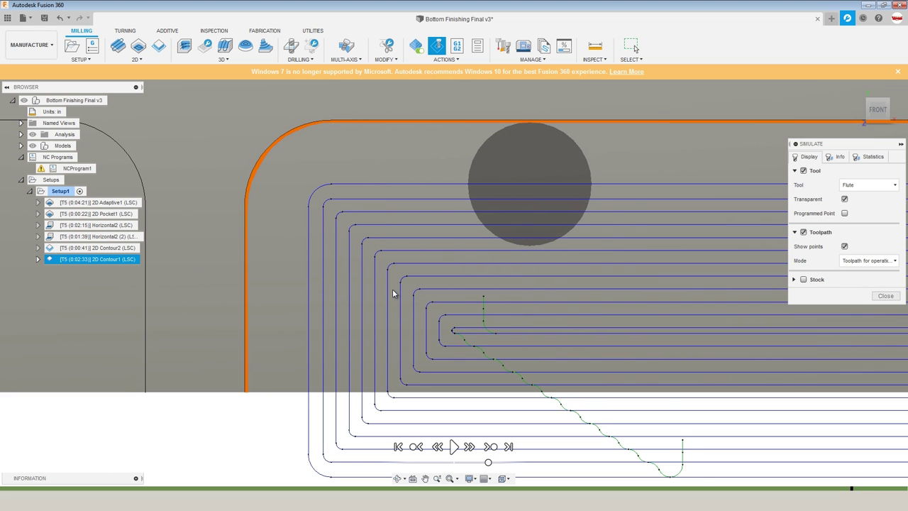
{"action": "right_click", "coordinate": [103, 236]}
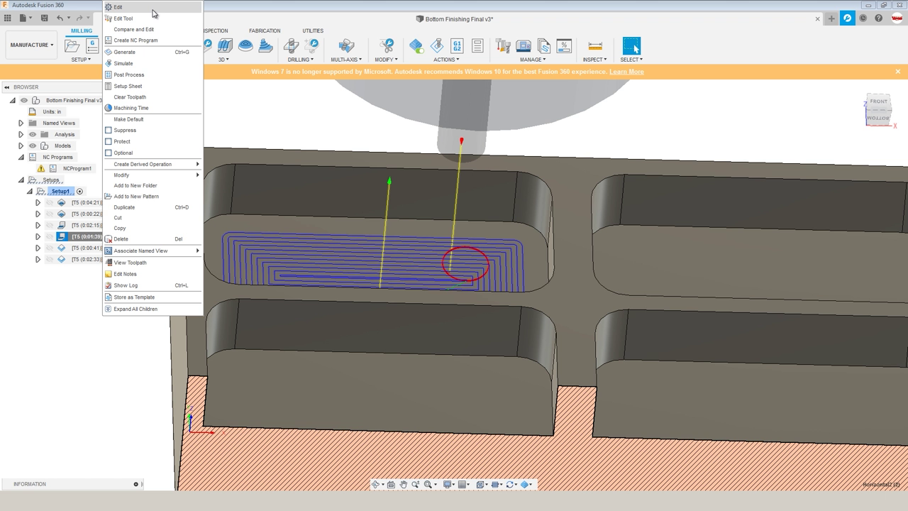
{"action": "left_click", "coordinate": [87, 305]}
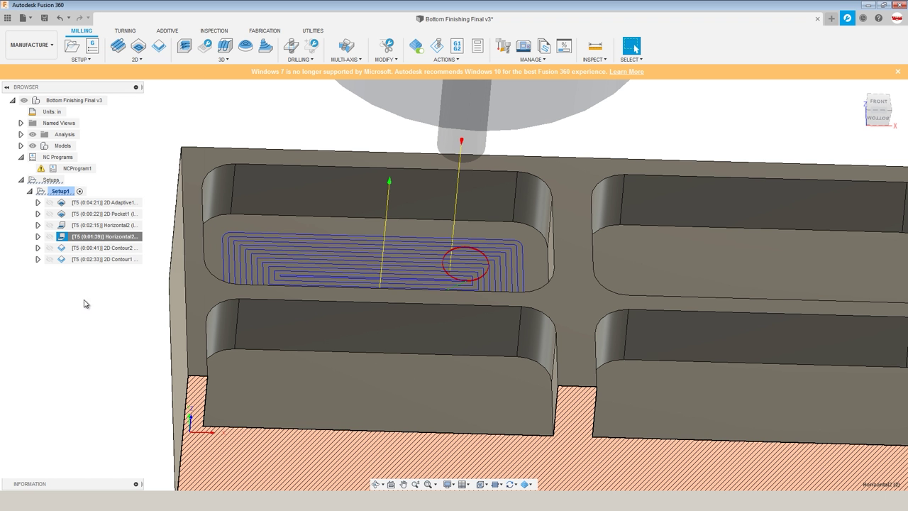
{"action": "left_click", "coordinate": [104, 236]}
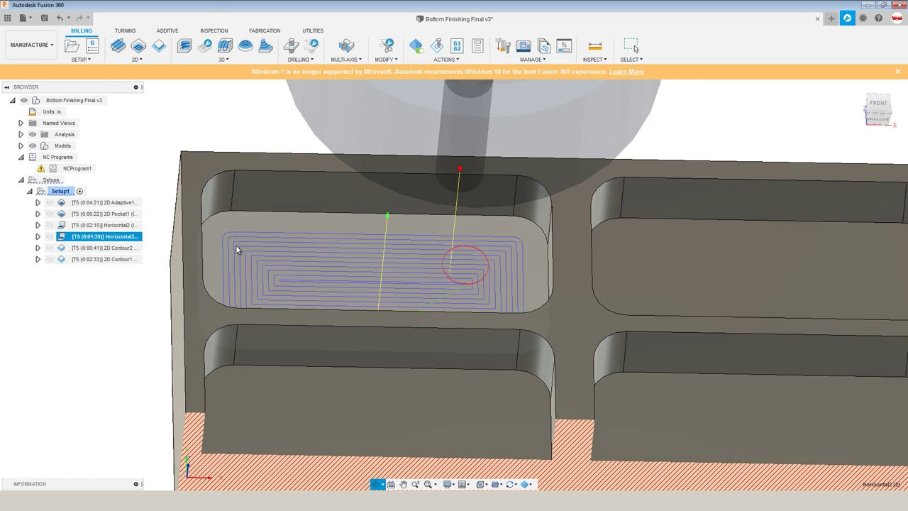
{"action": "right_click", "coordinate": [89, 225]}
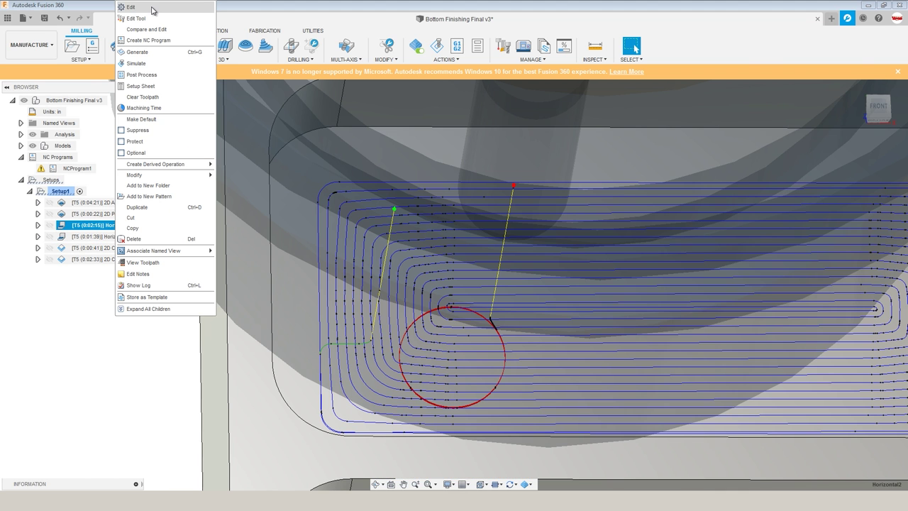
Check Horizontal2's pass settings, then copy and paste it as Horizontal2 (3)
{"action": "left_click", "coordinate": [151, 10]}
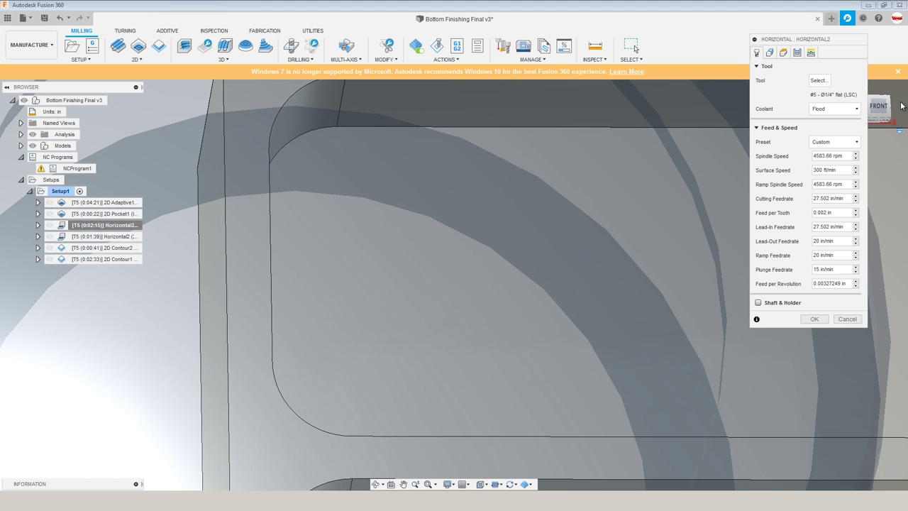
{"action": "left_click", "coordinate": [797, 53]}
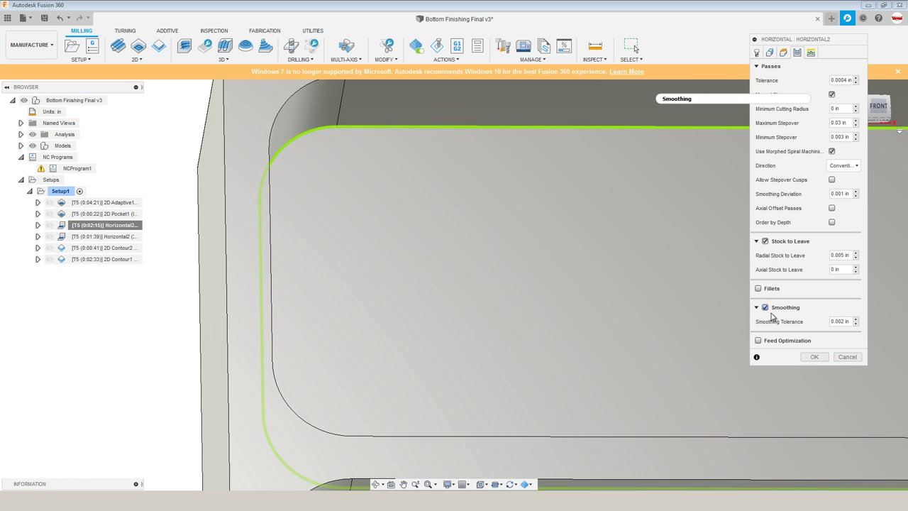
{"action": "left_click", "coordinate": [814, 357]}
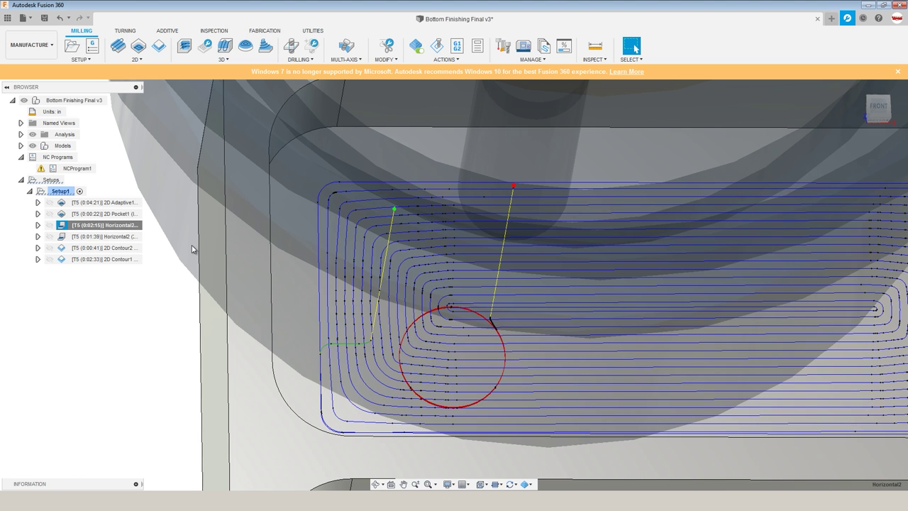
{"action": "left_click", "coordinate": [118, 225]}
{"action": "key", "text": "ctrl+c"}
{"action": "key", "text": "ctrl+v"}
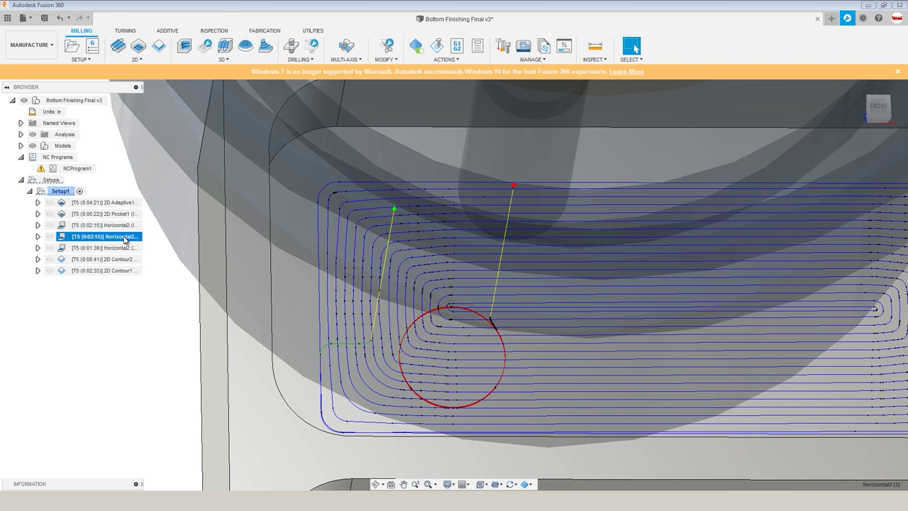
Uncheck Smoothing on Horizontal2 (3)'s Passes tab and regenerate its toolpath
{"action": "right_click", "coordinate": [124, 238]}
{"action": "left_click", "coordinate": [140, 7]}
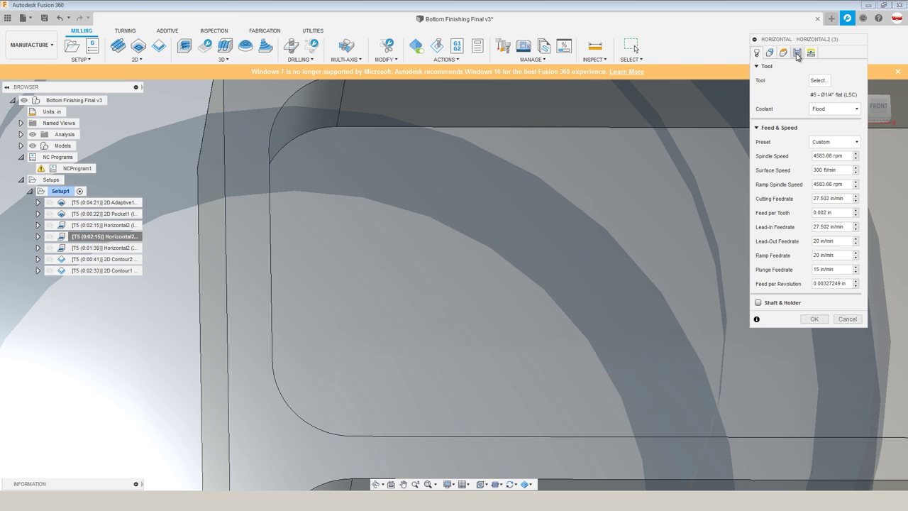
{"action": "left_click", "coordinate": [796, 52]}
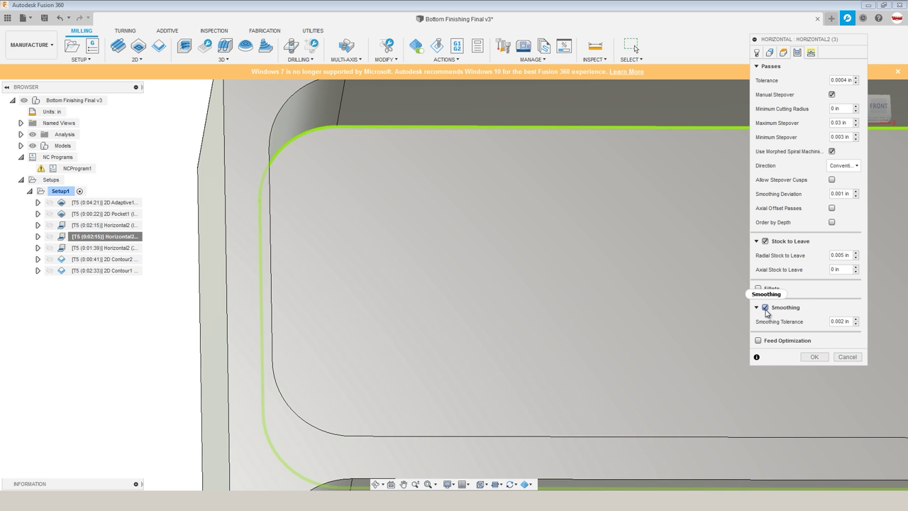
{"action": "left_click", "coordinate": [766, 308]}
{"action": "left_click", "coordinate": [814, 343]}
{"action": "scroll", "coordinate": [324, 170], "scroll_direction": "up", "scroll_amount": 5}
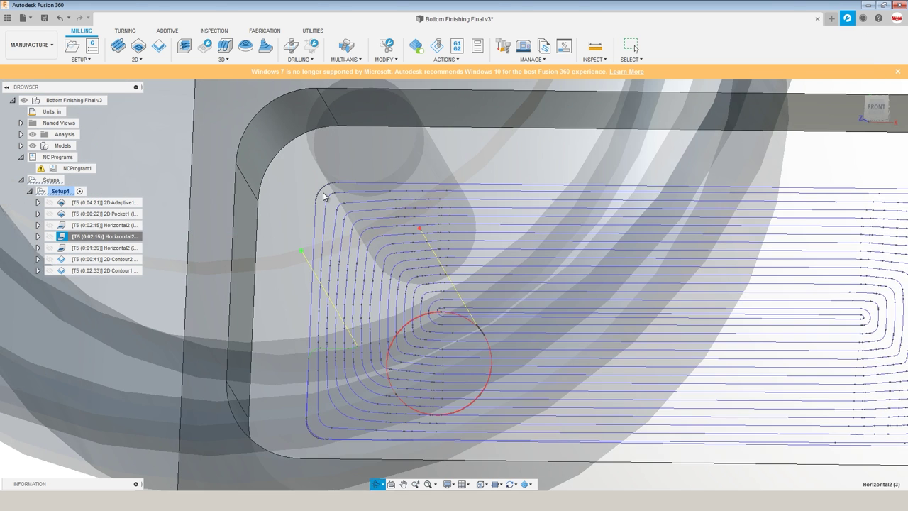
{"action": "scroll", "coordinate": [329, 171], "scroll_direction": "up", "scroll_amount": 6}
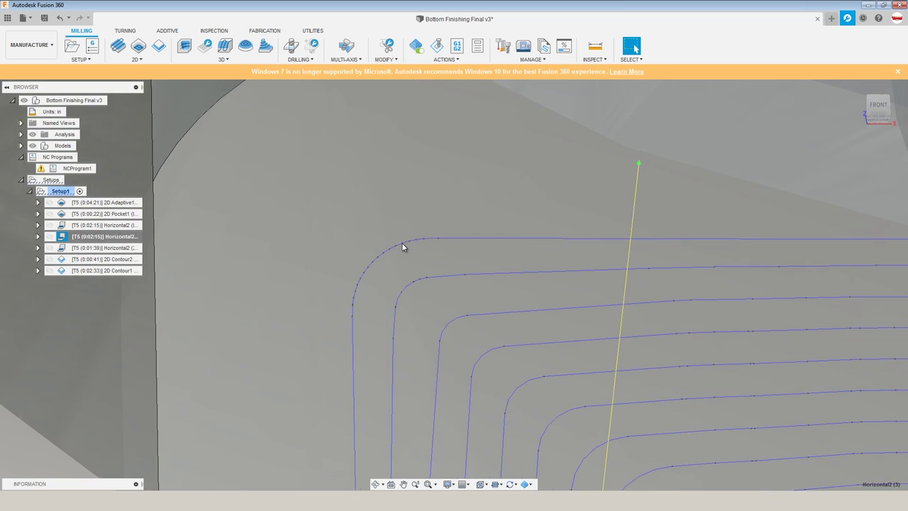
{"action": "scroll", "coordinate": [394, 250], "scroll_direction": "up", "scroll_amount": 1}
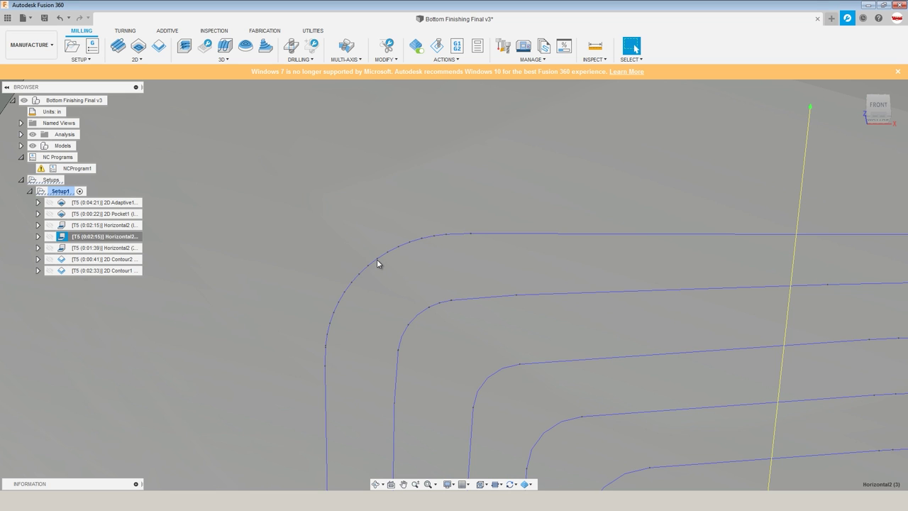
Switch between the Horizontal2 and Horizontal2 (3) toolpaths to compare smoothed and unsmoothed corner passes
{"action": "left_click", "coordinate": [128, 225]}
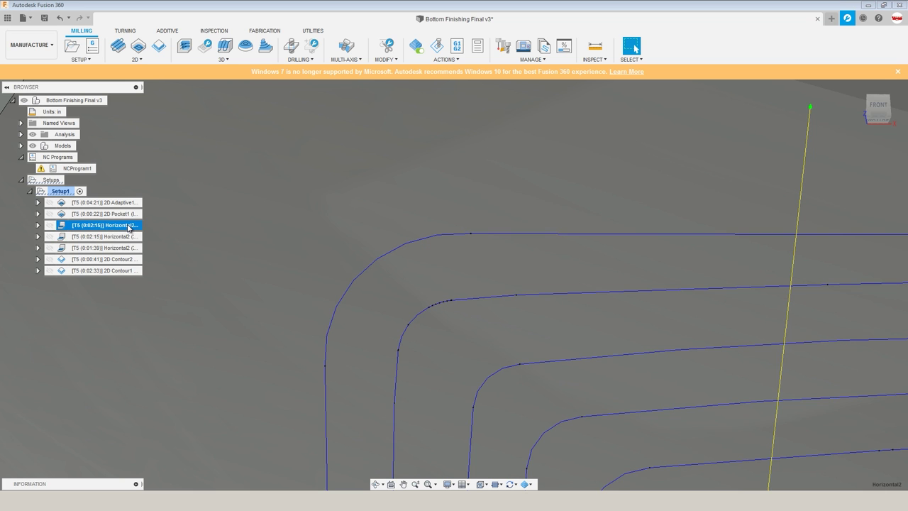
{"action": "left_click", "coordinate": [125, 237]}
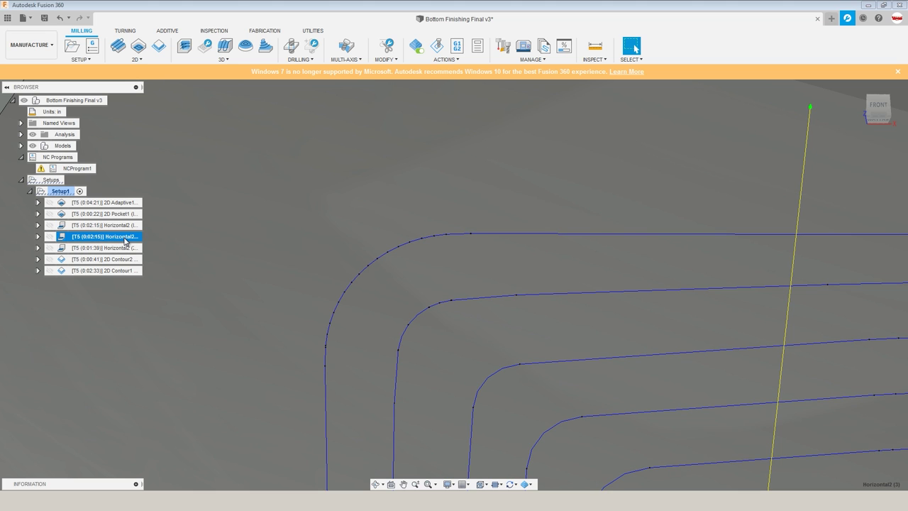
{"action": "left_click", "coordinate": [122, 226]}
{"action": "left_click", "coordinate": [123, 233]}
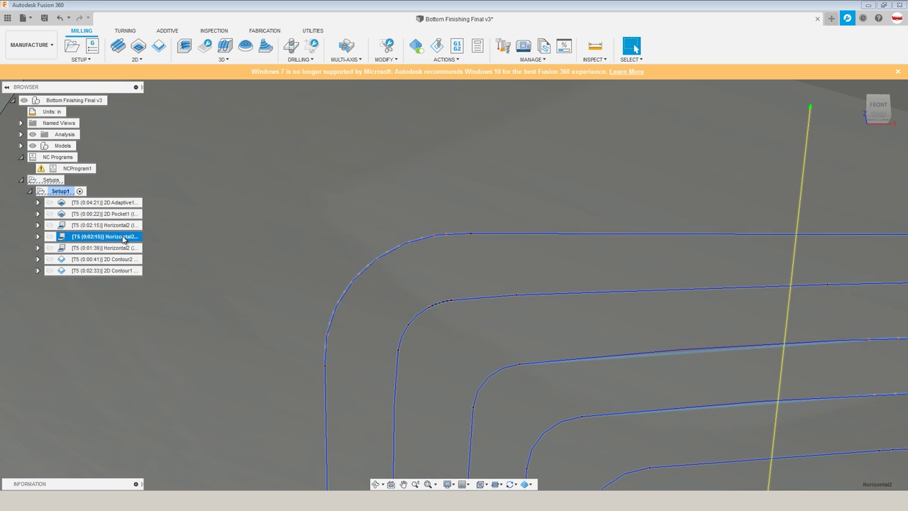
{"action": "right_click", "coordinate": [123, 225]}
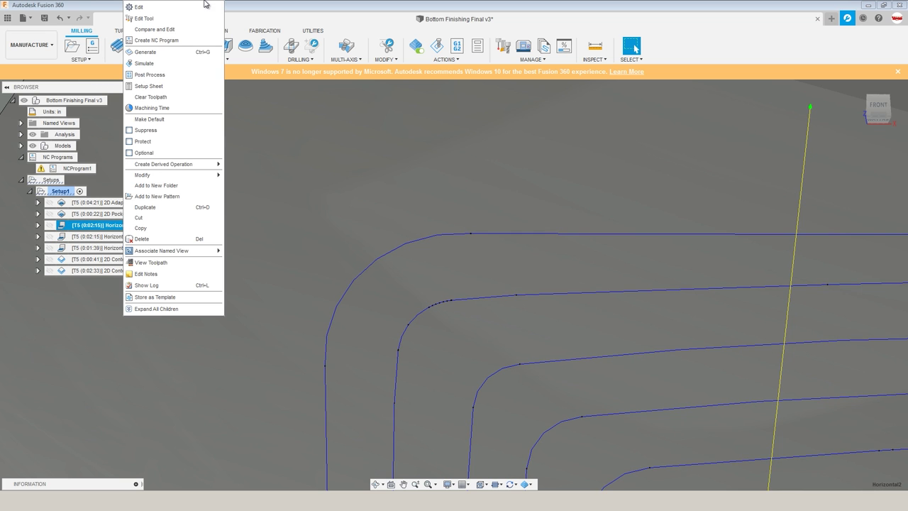
{"action": "left_click", "coordinate": [426, 37]}
{"action": "left_click", "coordinate": [772, 53]}
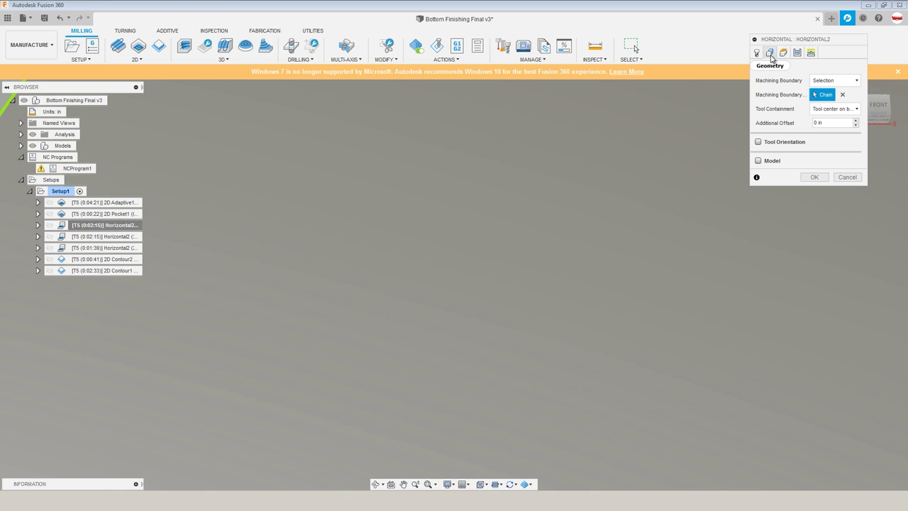
{"action": "left_click", "coordinate": [797, 53]}
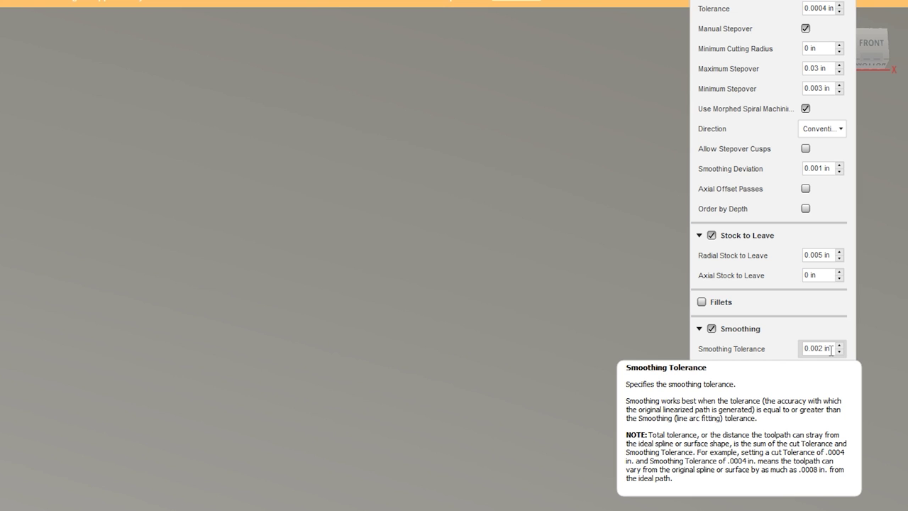
{"action": "left_click", "coordinate": [831, 397]}
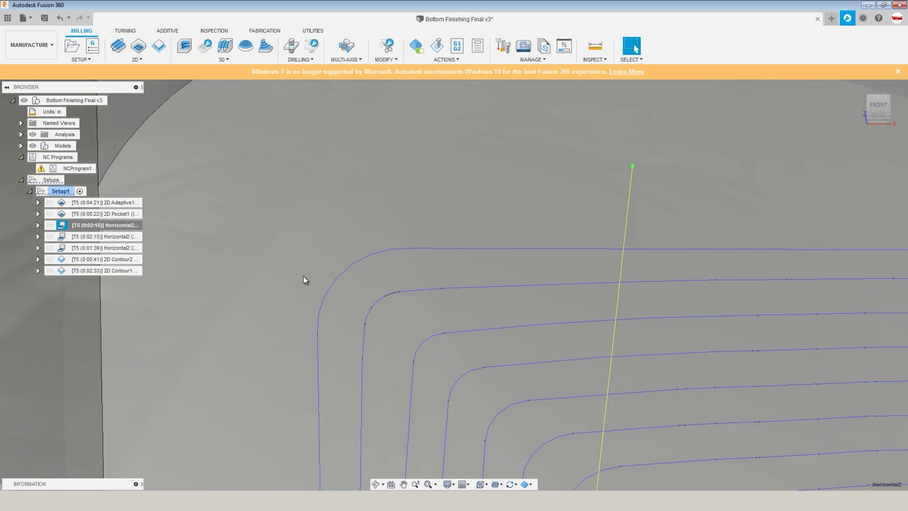
{"action": "scroll", "coordinate": [303, 279], "scroll_direction": "down", "scroll_amount": 10}
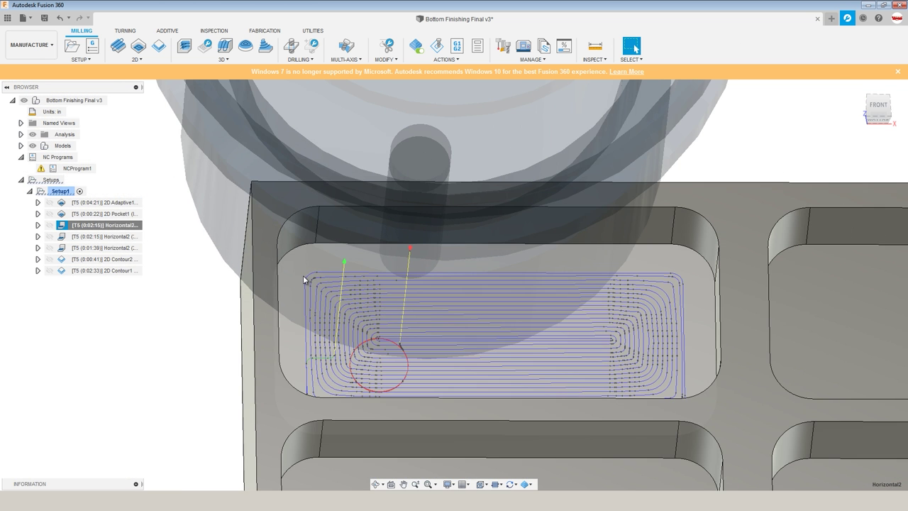